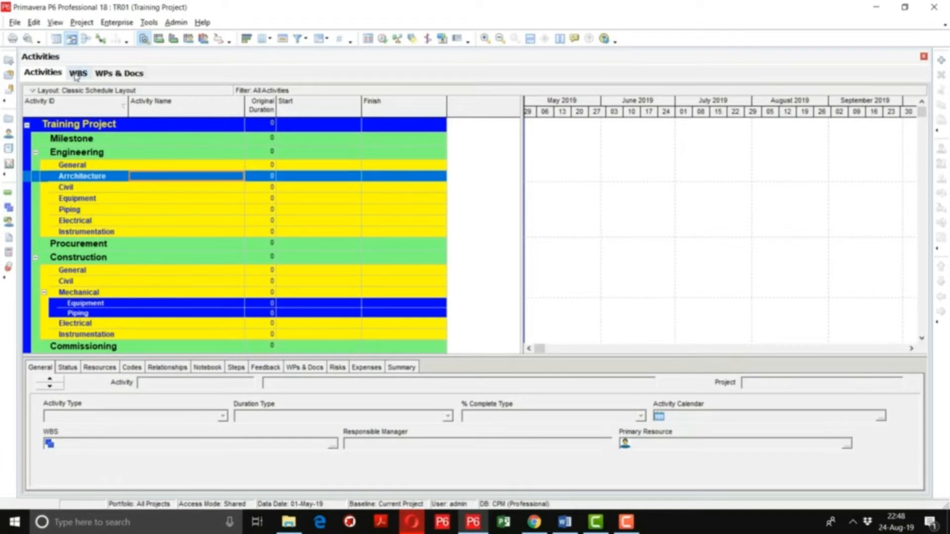
Step: View the Training Project's WBS hierarchy and return to the activities view
{"action": "left_click", "coordinate": [77, 74]}
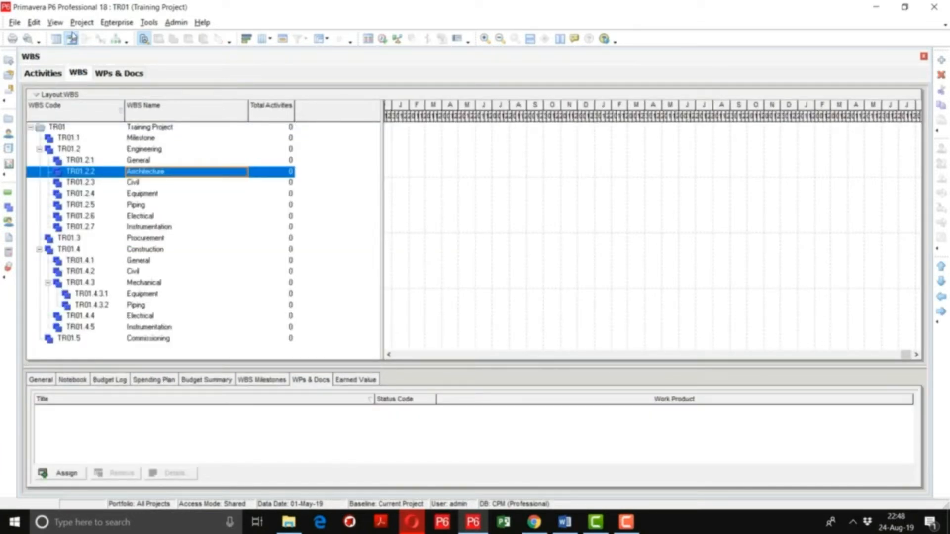
{"action": "left_click", "coordinate": [81, 23]}
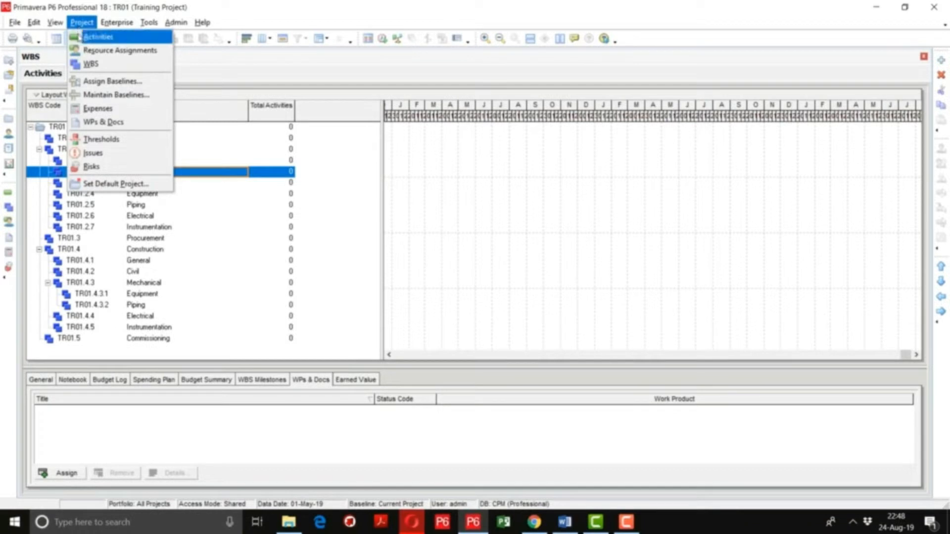
{"action": "left_click", "coordinate": [78, 37]}
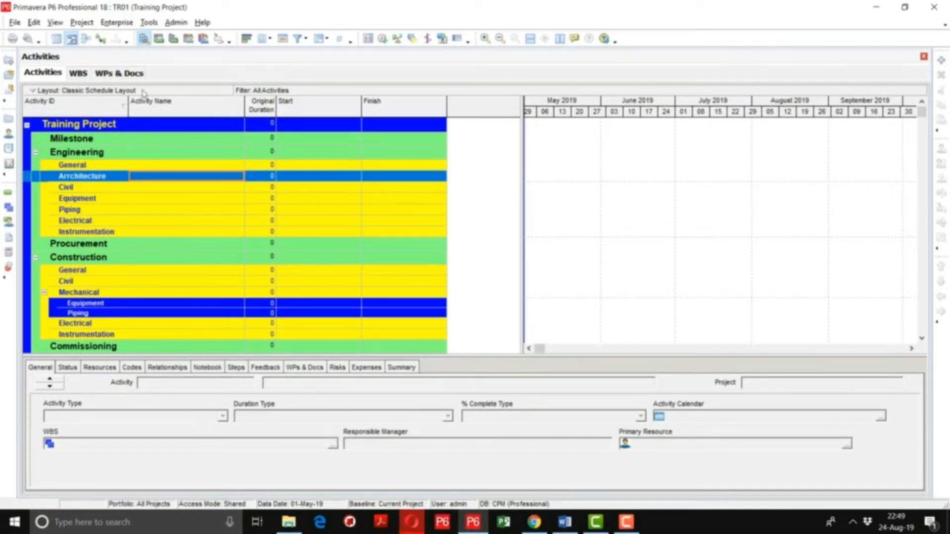
Step: Remove the WBS grouping from the activity layout and apply the change
{"action": "left_click", "coordinate": [328, 39]}
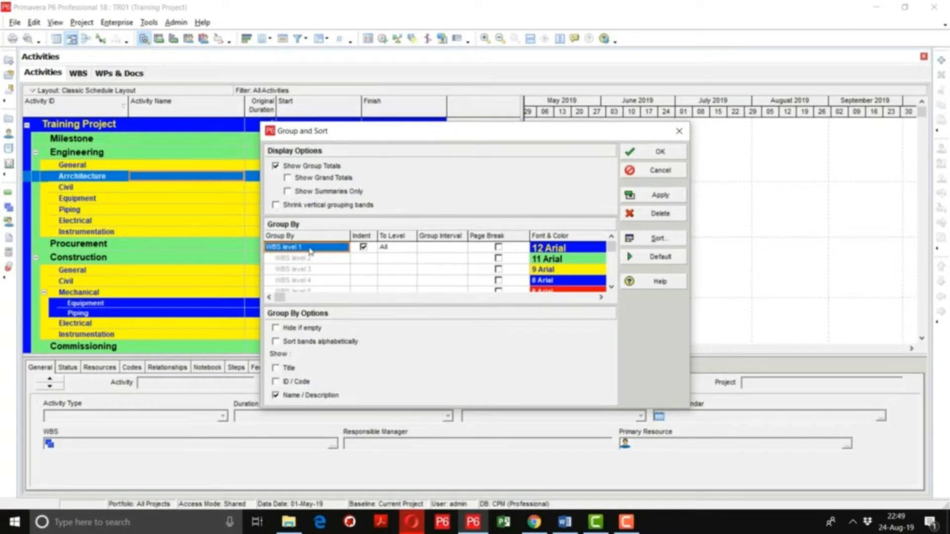
{"action": "key", "text": "Delete"}
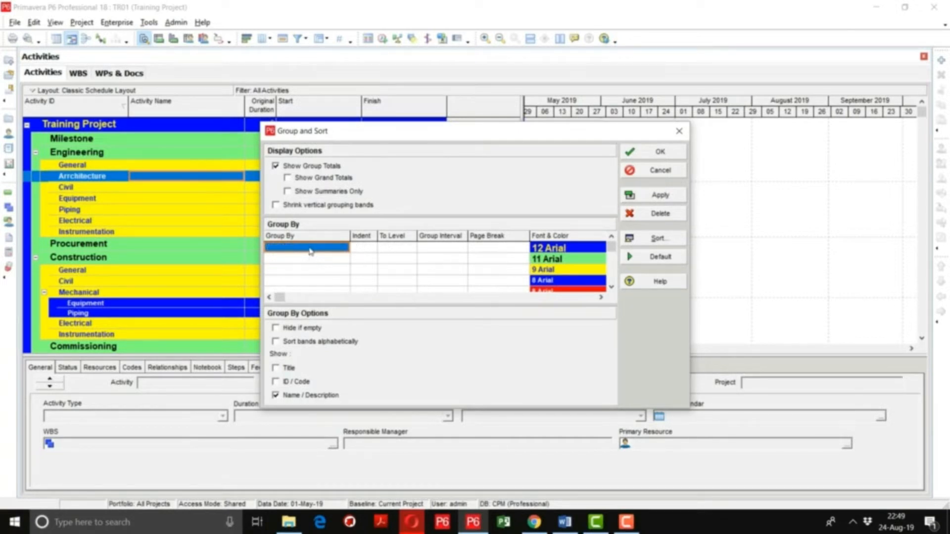
{"action": "left_click", "coordinate": [649, 198]}
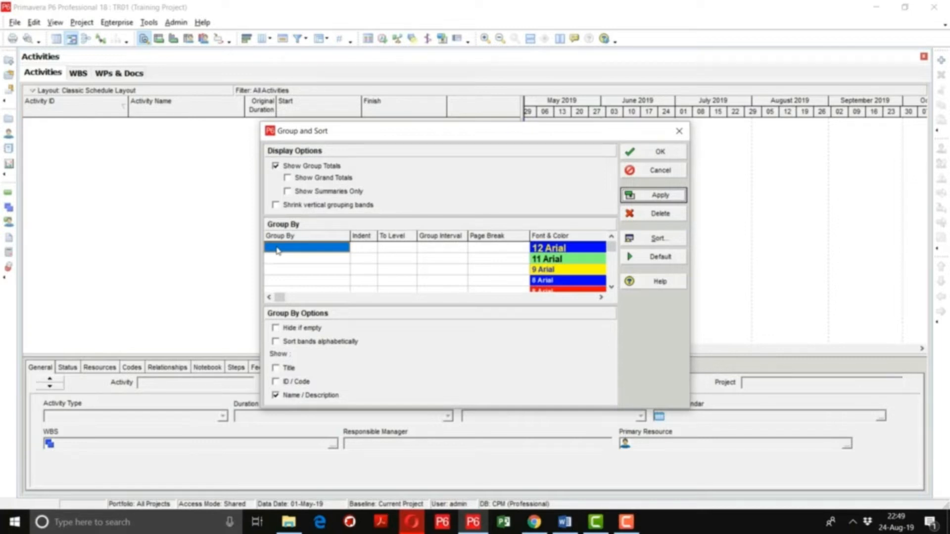
Step: Group the activities by WBS at all levels and apply the grouping to the layout
{"action": "left_click", "coordinate": [278, 249]}
{"action": "key", "text": "w"}
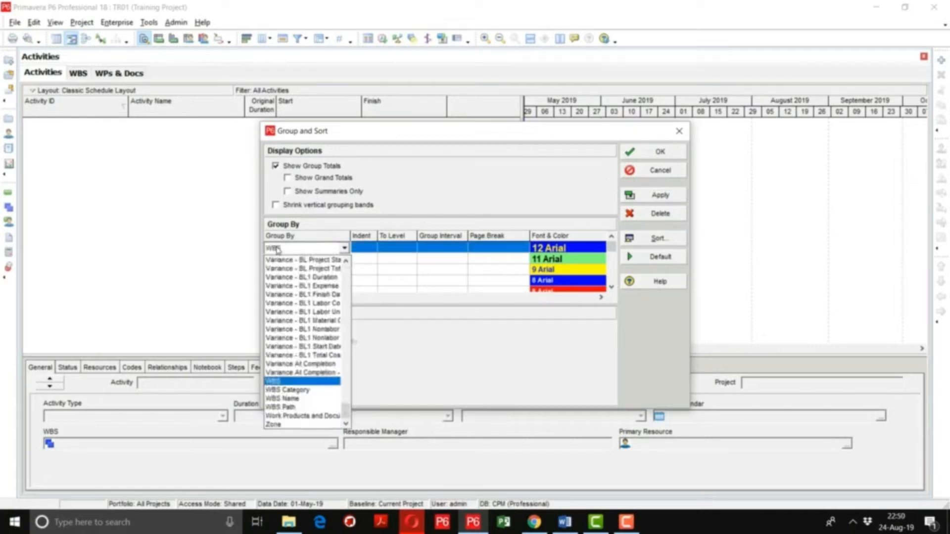
{"action": "key", "text": "b"}
{"action": "key", "text": "w"}
{"action": "key", "text": "Return"}
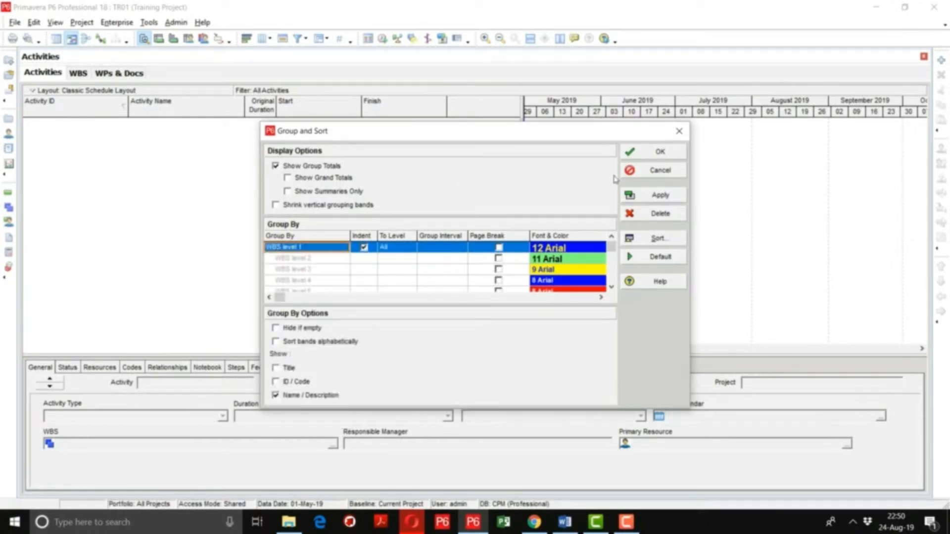
{"action": "left_click", "coordinate": [642, 195]}
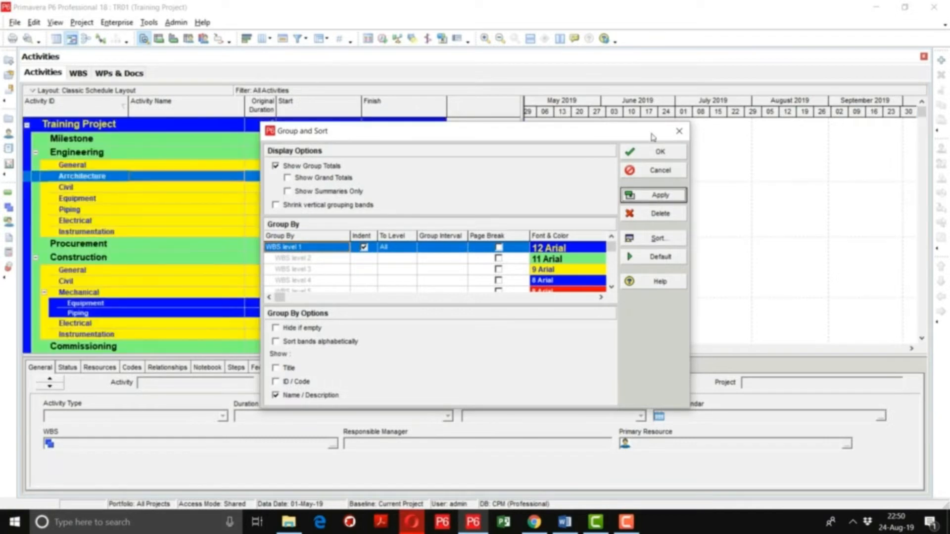
{"action": "left_click", "coordinate": [649, 154]}
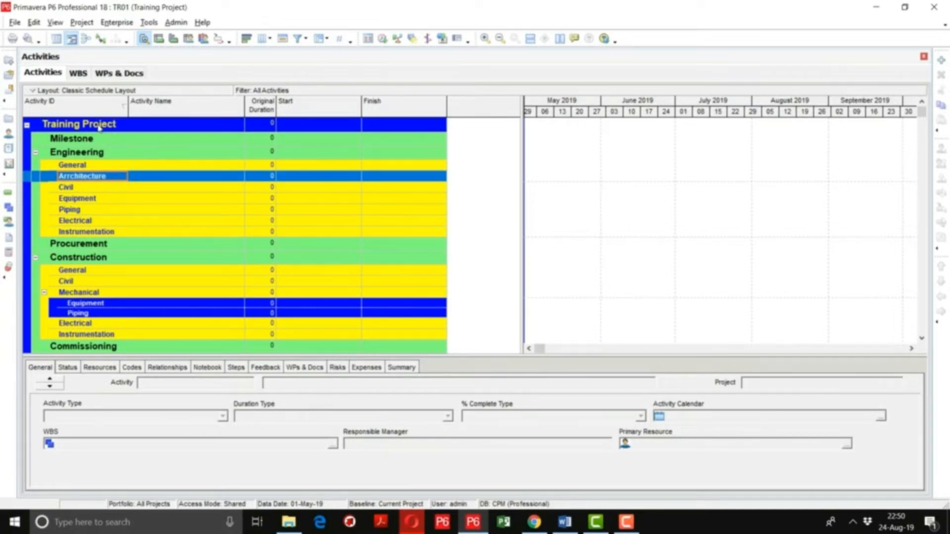
Step: Add a new activity under the Milestone WBS with the activity ID MLS-1000
{"action": "left_click", "coordinate": [85, 140]}
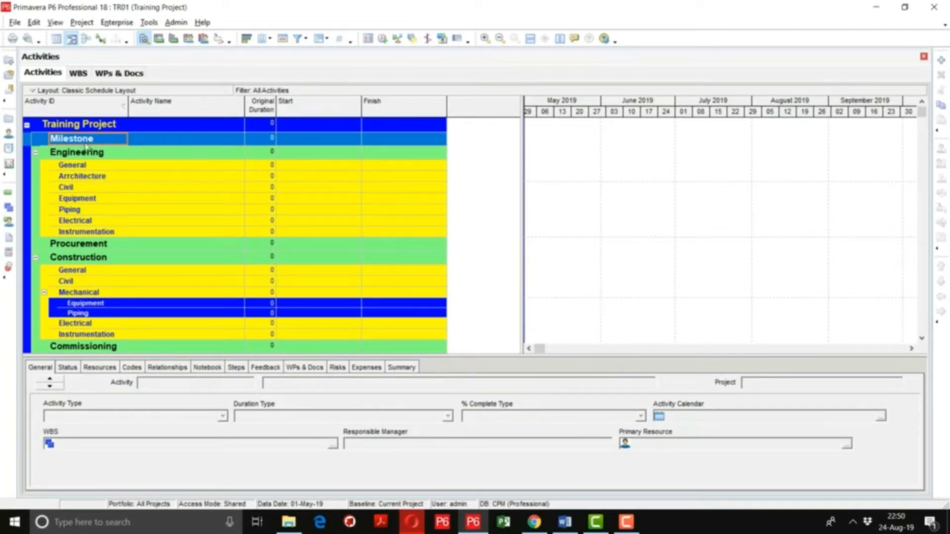
{"action": "left_click", "coordinate": [941, 61]}
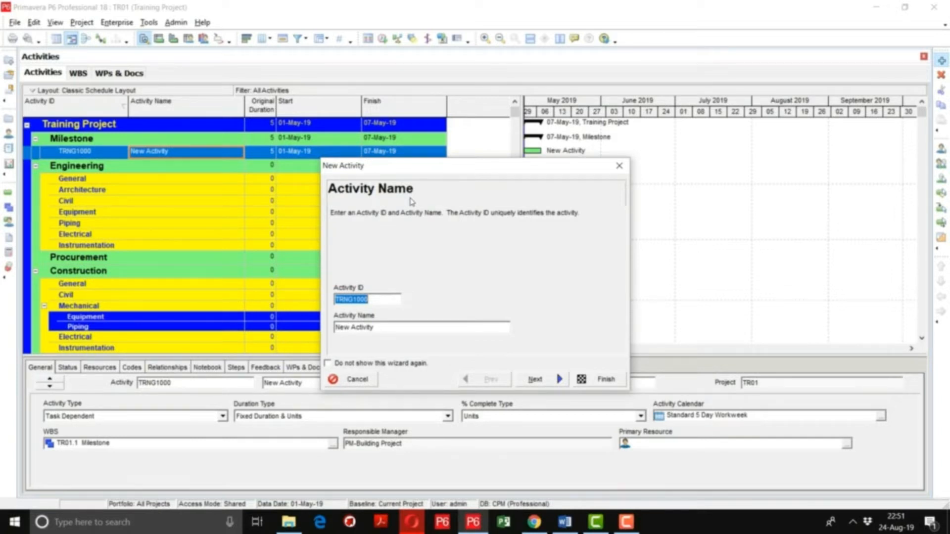
{"action": "left_click", "coordinate": [381, 300]}
{"action": "key", "text": "BackSpace"}
{"action": "key", "text": "BackSpace"}
{"action": "key", "text": "BackSpace"}
{"action": "key", "text": "BackSpace"}
{"action": "key", "text": "BackSpace"}
{"action": "key", "text": "BackSpace"}
{"action": "key", "text": "BackSpace"}
{"action": "type", "text": "MLS"}
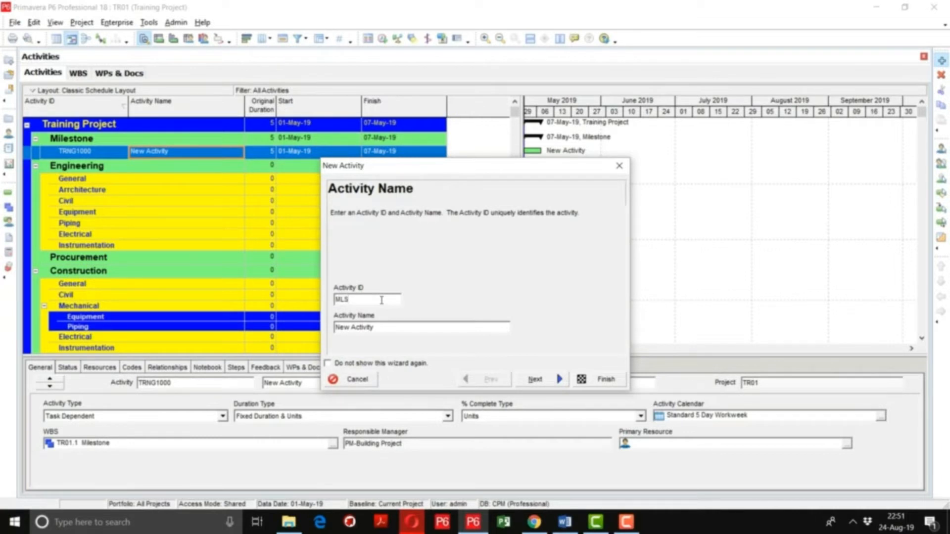
{"action": "type", "text": "-1000"}
{"action": "key", "text": "Tab"}
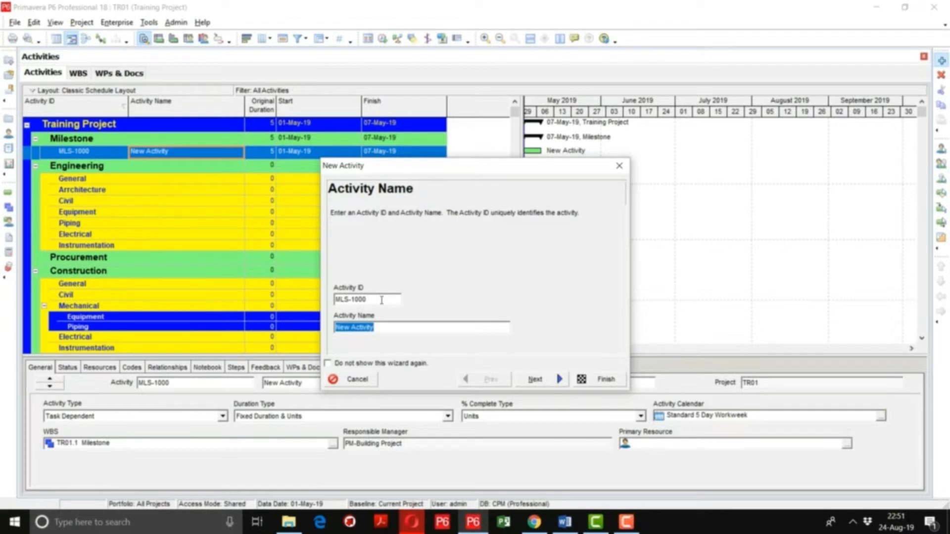
Step: Name the new activity Project Start and keep it assigned to WBS TR01.1 Milestone
{"action": "type", "text": "Project Start"}
{"action": "left_click", "coordinate": [532, 380]}
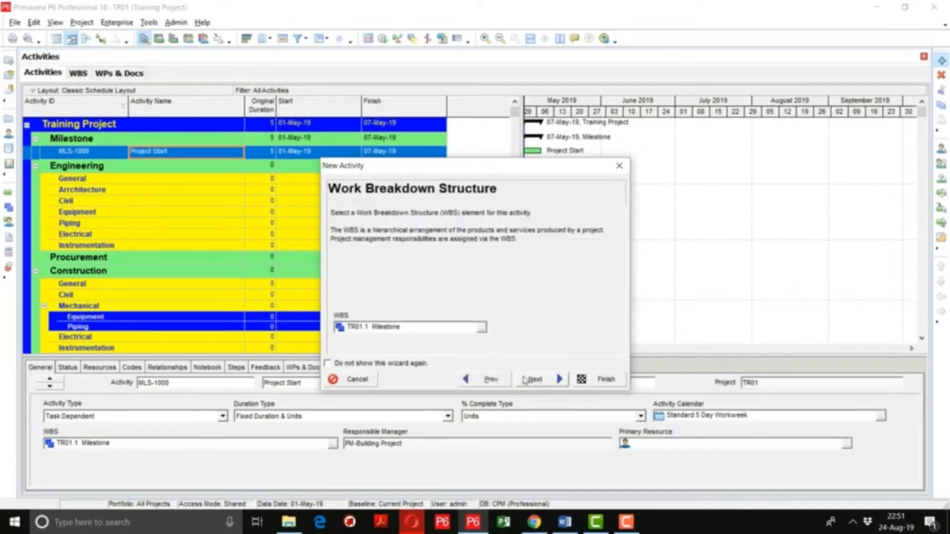
{"action": "left_click", "coordinate": [482, 330]}
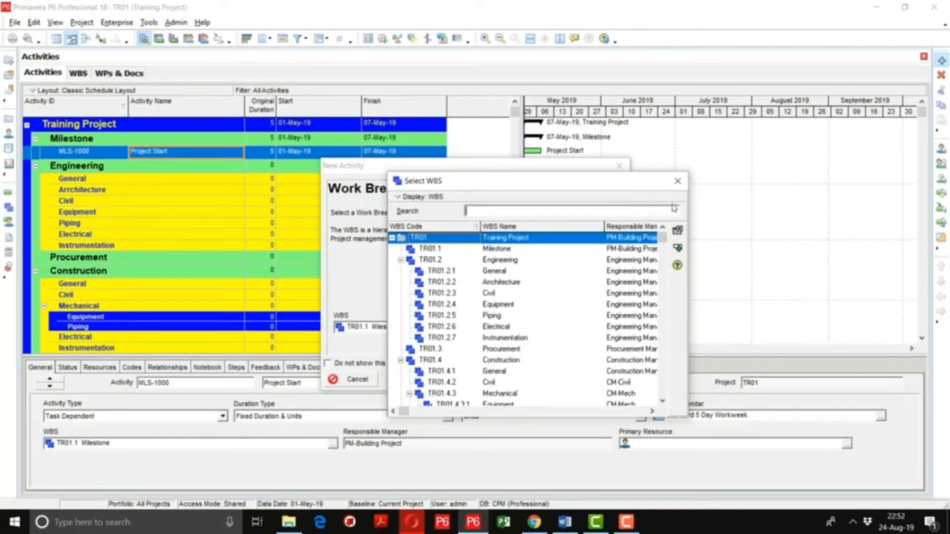
{"action": "left_click", "coordinate": [678, 181]}
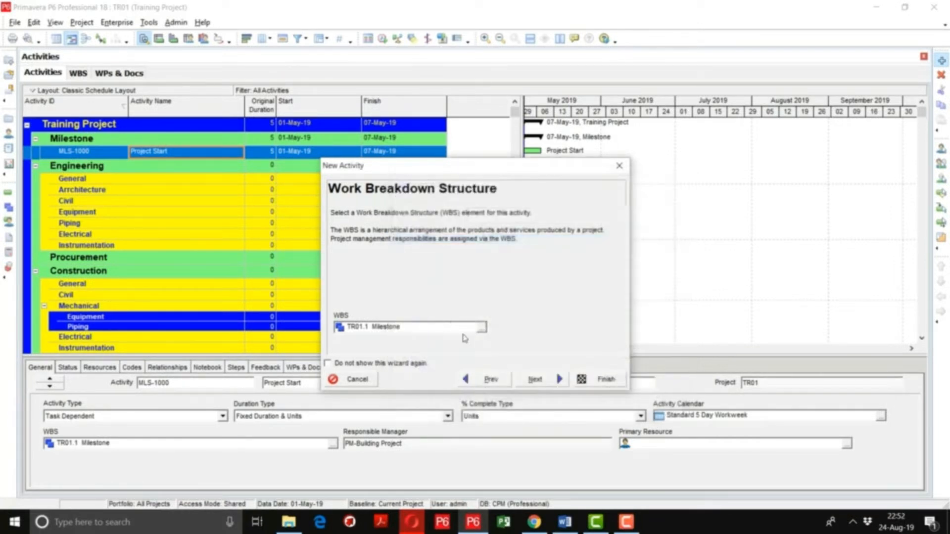
{"action": "left_click", "coordinate": [534, 380]}
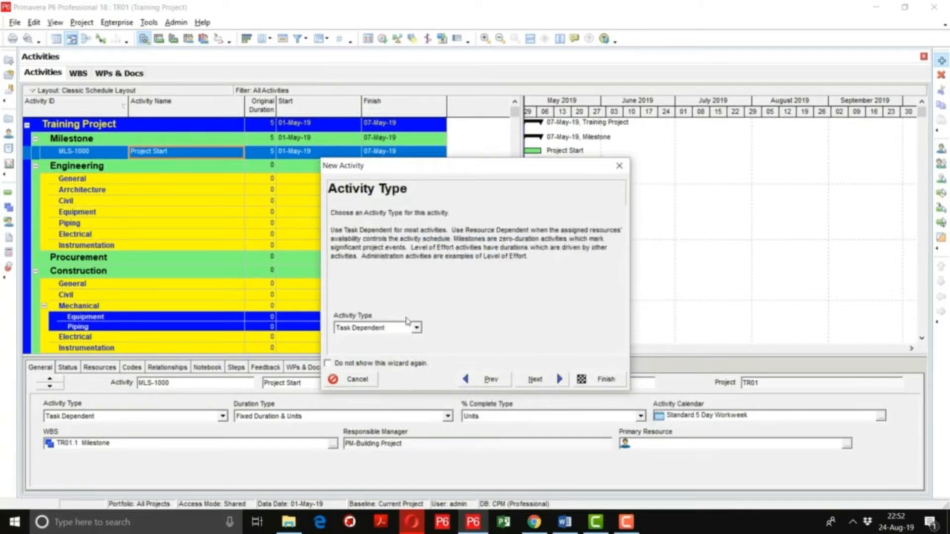
Step: Set the activity type to Start Milestone and finish the wizard without configuring relationships or further details
{"action": "left_click", "coordinate": [419, 329]}
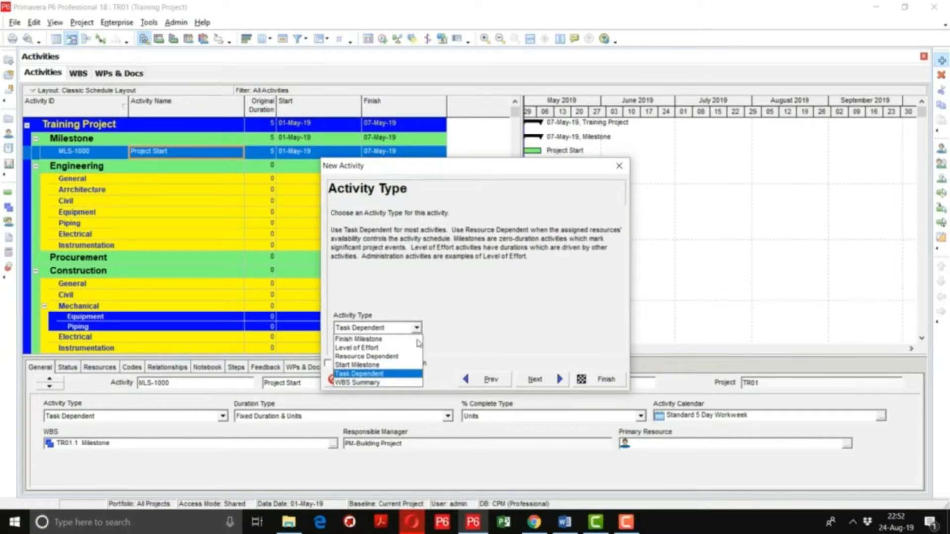
{"action": "left_click", "coordinate": [383, 366]}
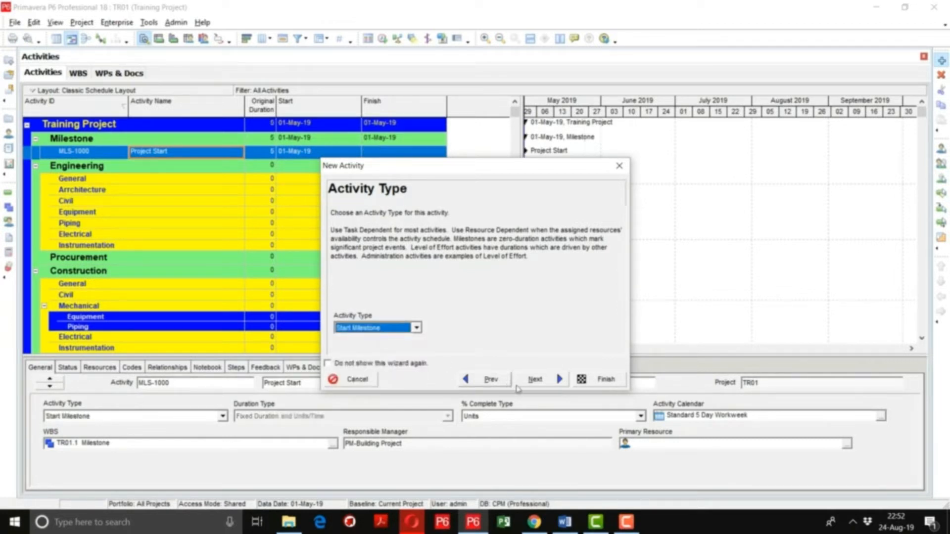
{"action": "left_click", "coordinate": [550, 386]}
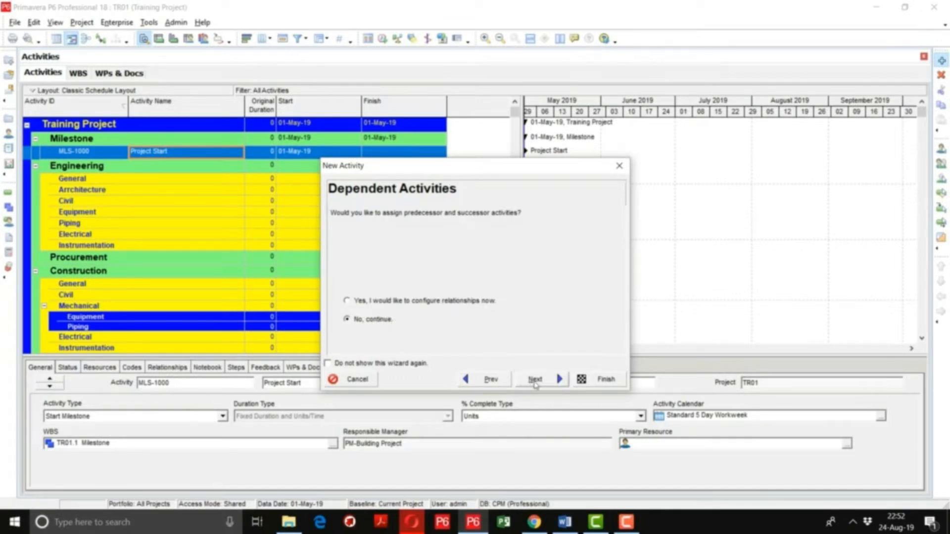
{"action": "left_click", "coordinate": [535, 379]}
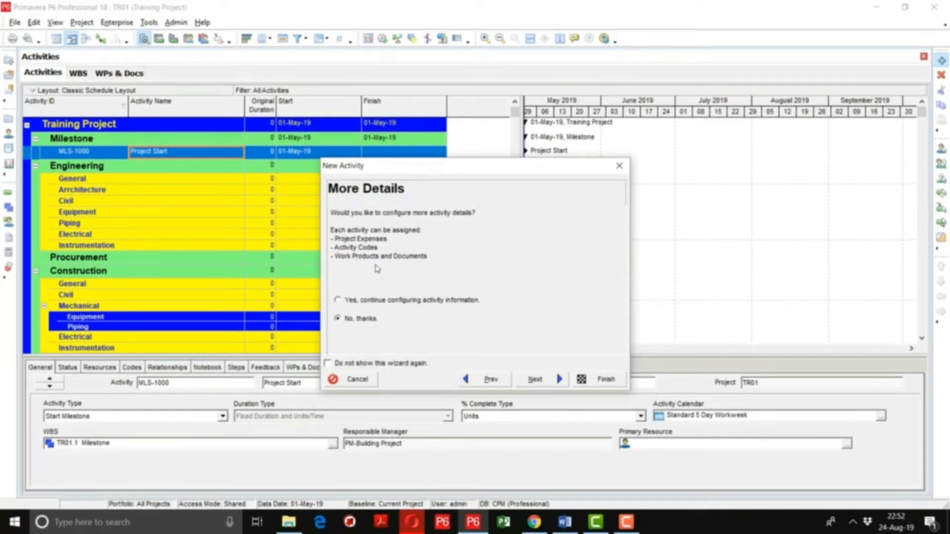
{"action": "left_click", "coordinate": [533, 380]}
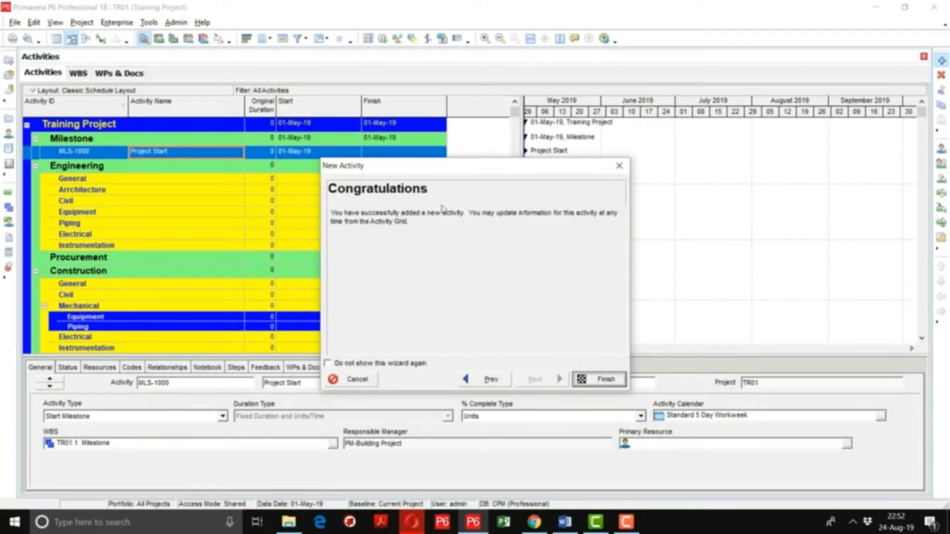
{"action": "left_click", "coordinate": [599, 379]}
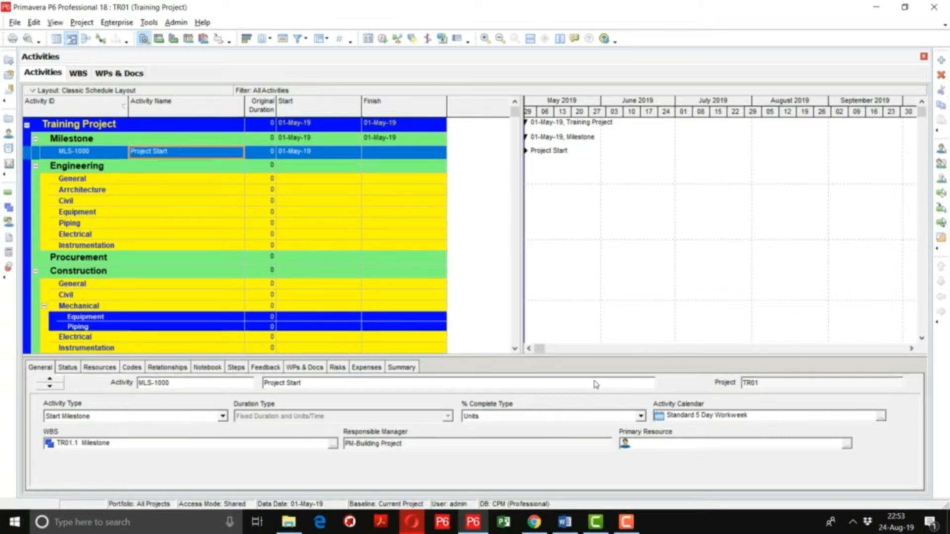
Step: Turn off the New Resource and New Activity wizards in the user preferences
{"action": "left_click", "coordinate": [32, 23]}
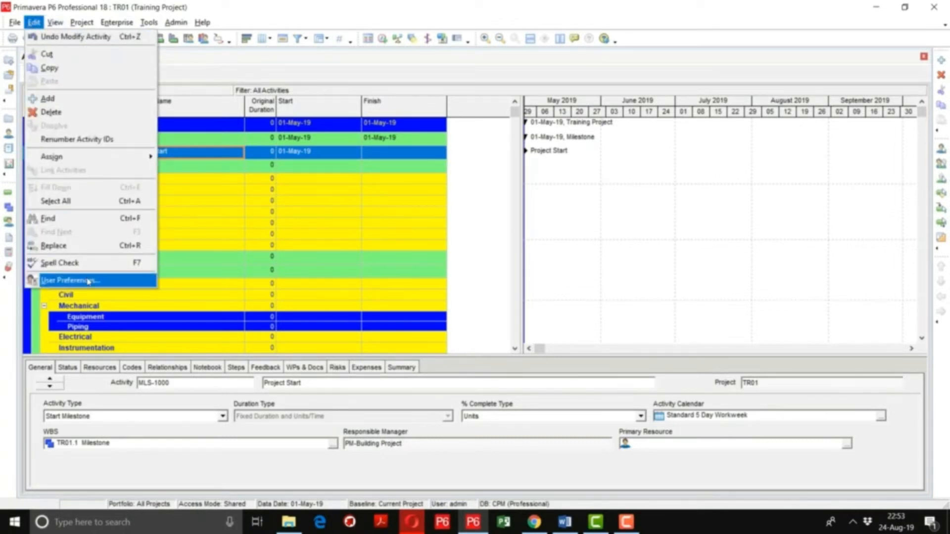
{"action": "left_click", "coordinate": [88, 282]}
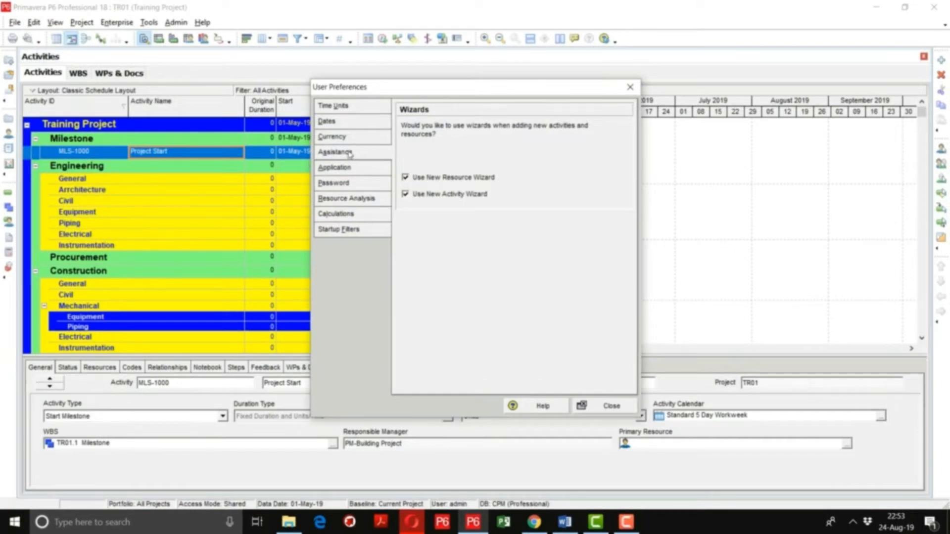
{"action": "left_click", "coordinate": [404, 178]}
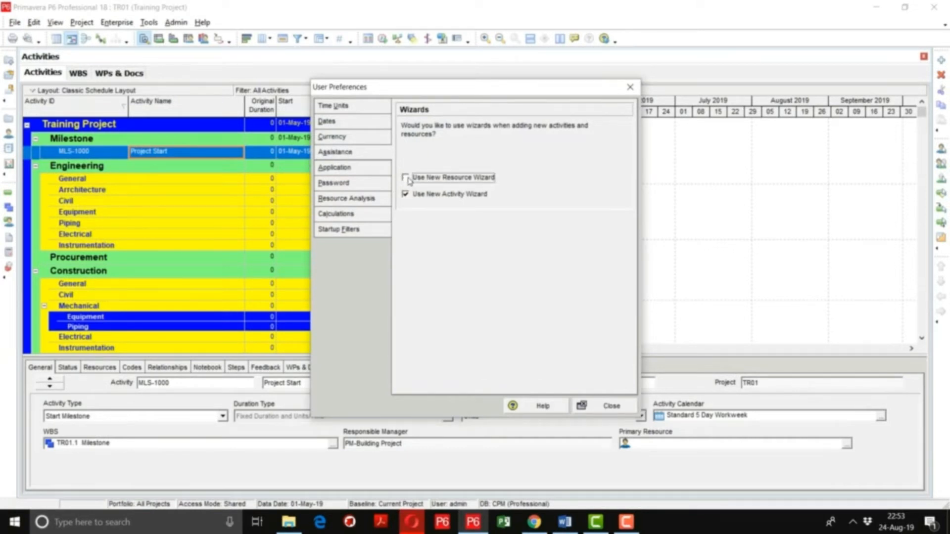
{"action": "left_click", "coordinate": [406, 194]}
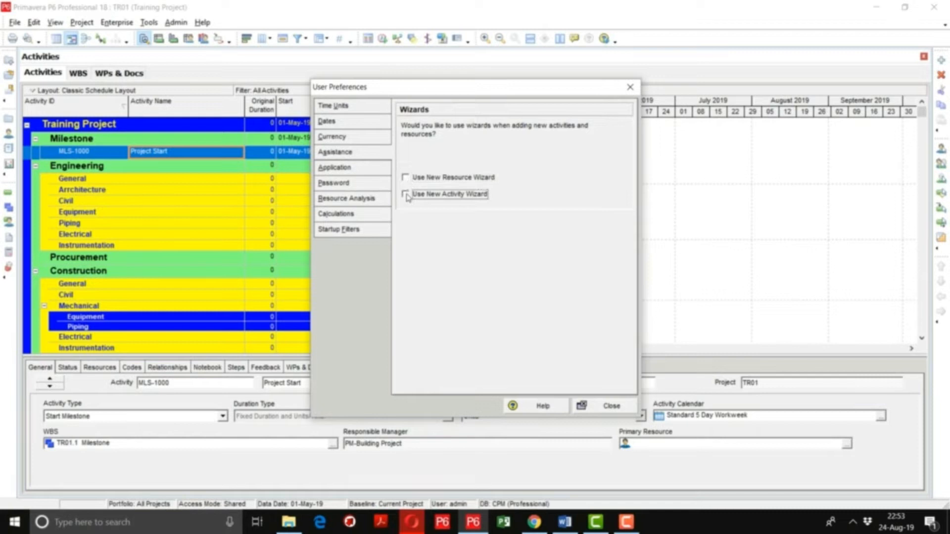
{"action": "left_click", "coordinate": [596, 406]}
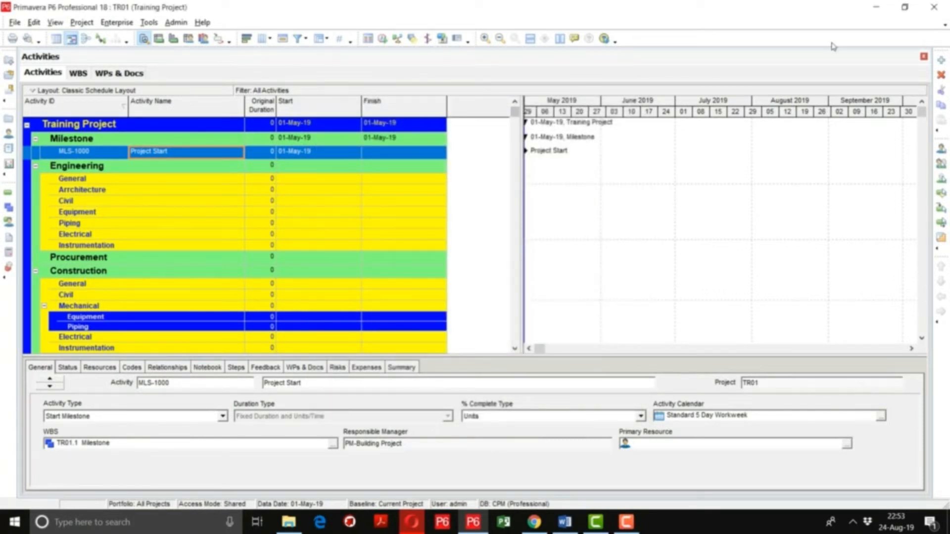
Step: Add two activities named Engineering Start and Procurement Start below Project Start in the Milestone WBS
{"action": "left_click", "coordinate": [940, 61]}
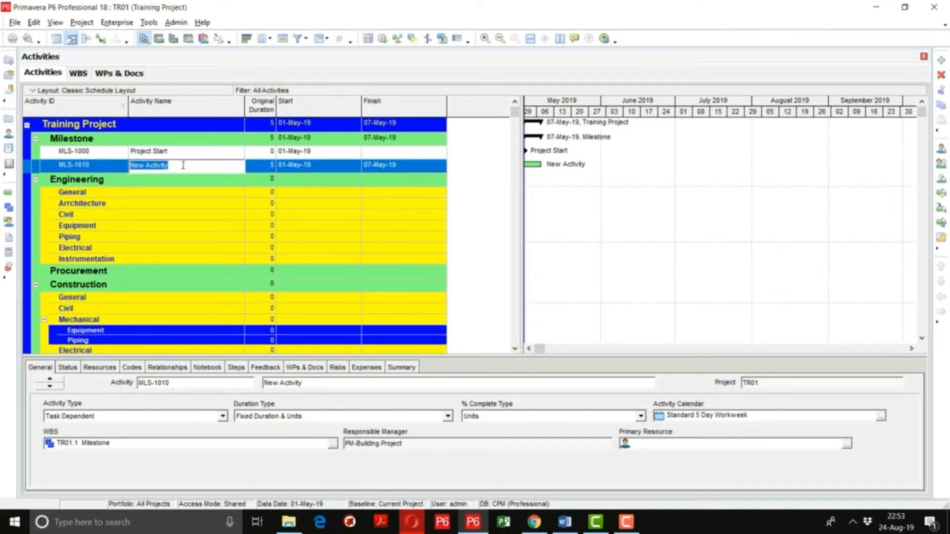
{"action": "type", "text": "Engineering Start"}
{"action": "left_click", "coordinate": [307, 168]}
{"action": "key", "text": "Insert"}
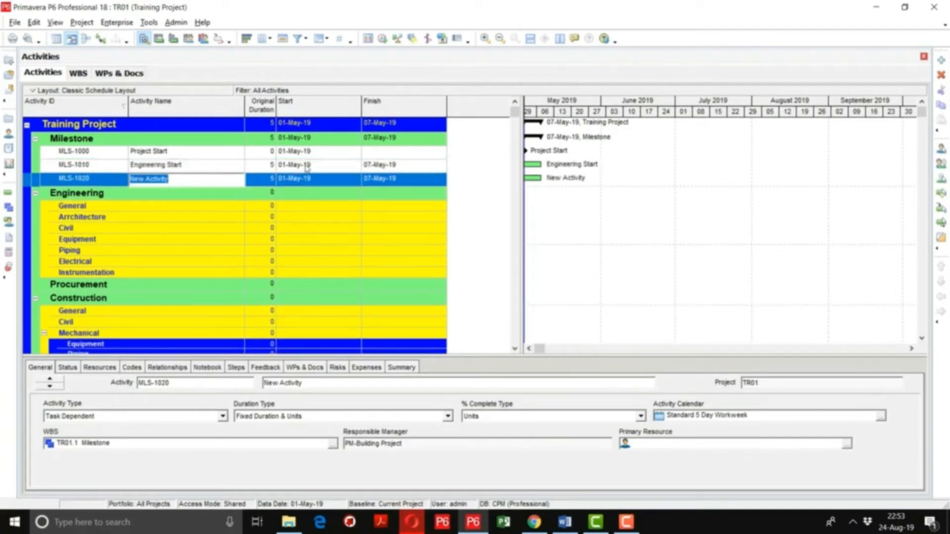
{"action": "type", "text": "Procurement Start"}
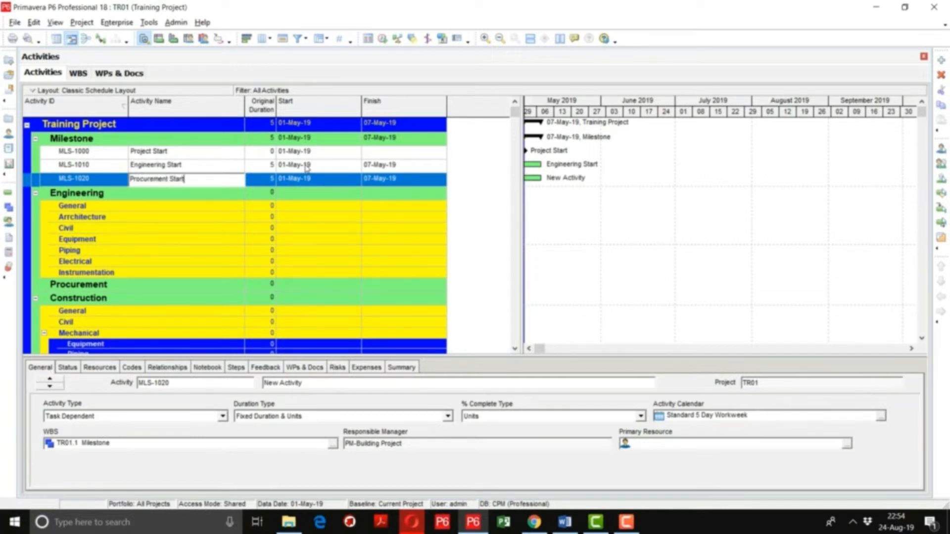
{"action": "key", "text": "Return"}
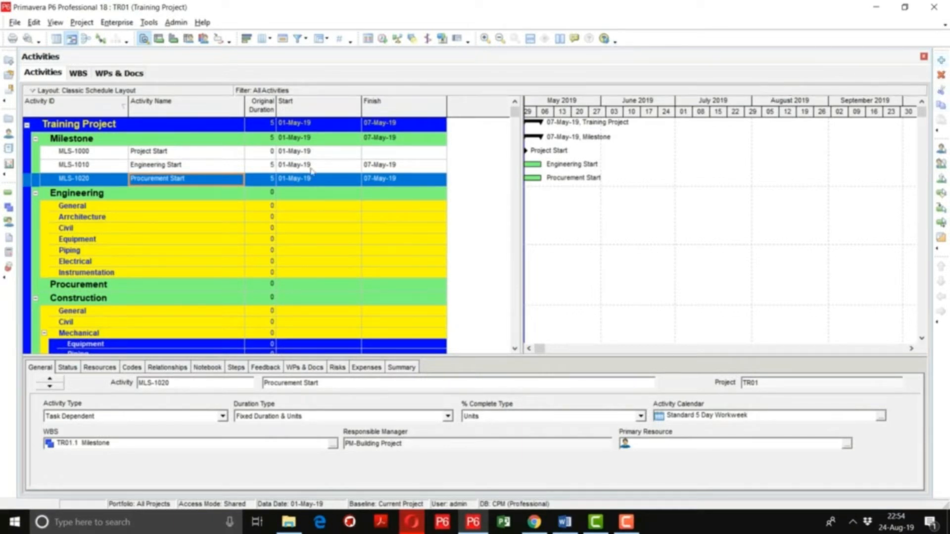
Step: Add an activity named Construction Start below Procurement Start in the Milestone WBS
{"action": "key", "text": "Insert"}
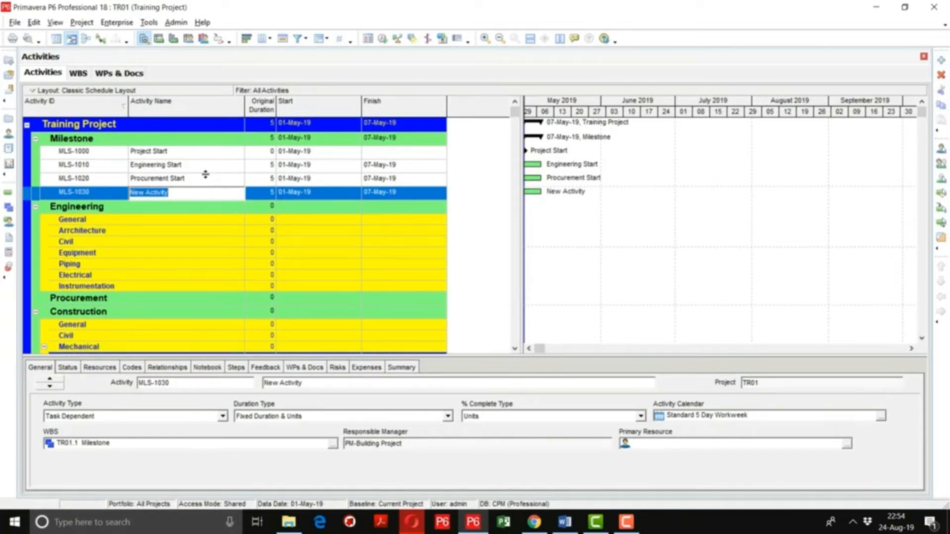
{"action": "type", "text": "Construction Start"}
{"action": "key", "text": "Return"}
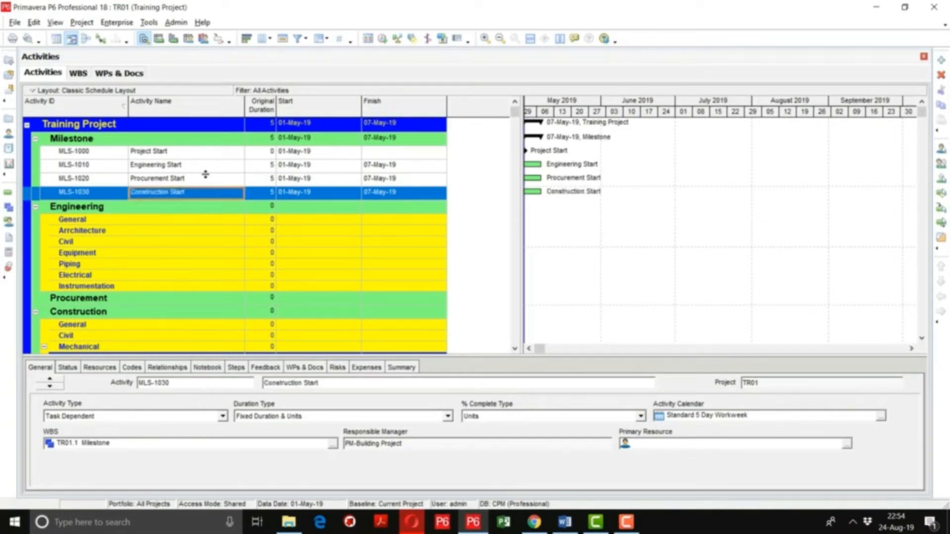
Step: Add an activity named Project Completion below Construction Start in the Milestone WBS
{"action": "left_click", "coordinate": [941, 59]}
{"action": "type", "text": "Project C"}
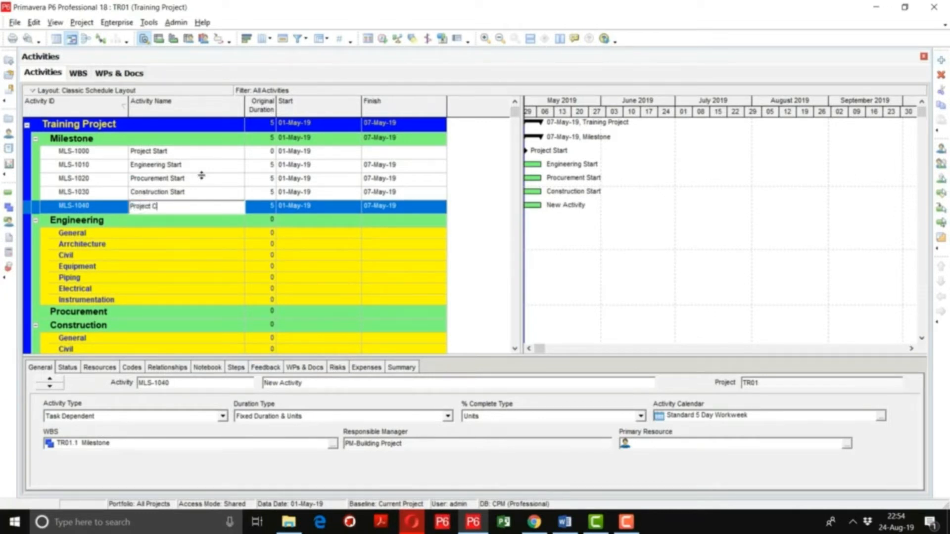
{"action": "type", "text": "ompletion"}
{"action": "key", "text": "Return"}
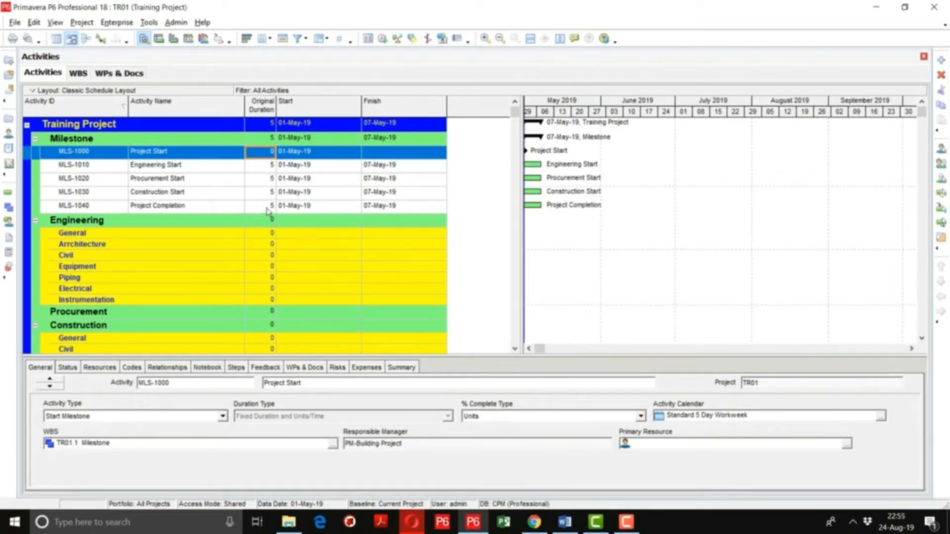
Step: Set the activity type of Engineering Start, Procurement Start and Construction Start to Start Milestone
{"action": "left_click", "coordinate": [183, 167]}
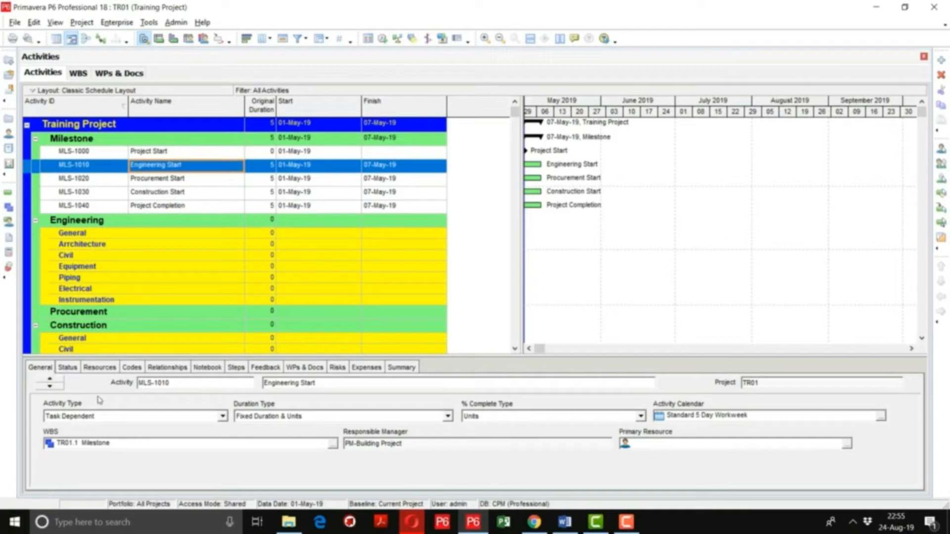
{"action": "left_click", "coordinate": [130, 416]}
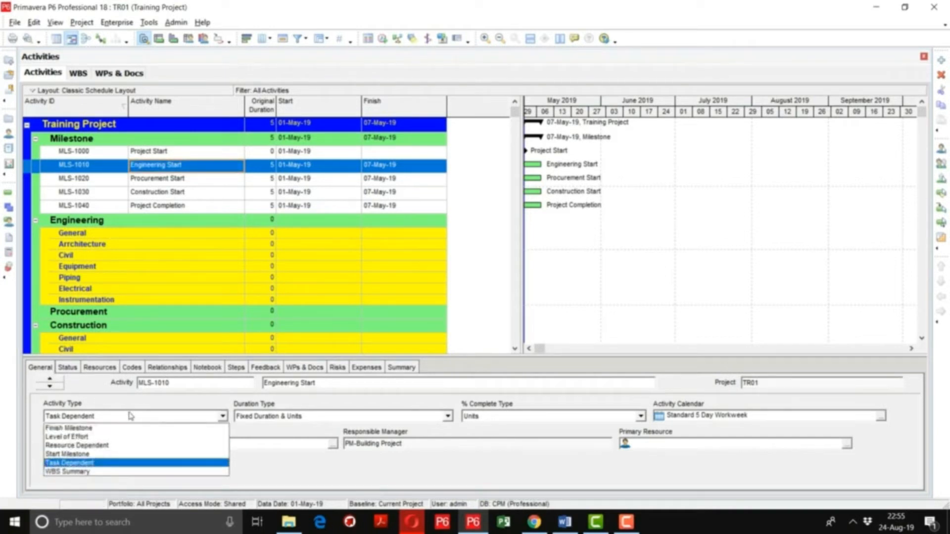
{"action": "left_click", "coordinate": [97, 455]}
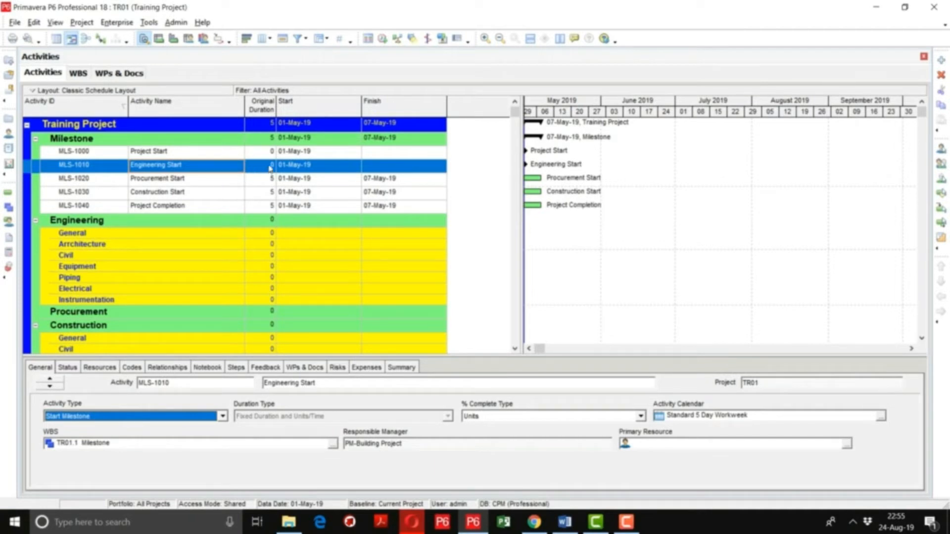
{"action": "left_click", "coordinate": [227, 181]}
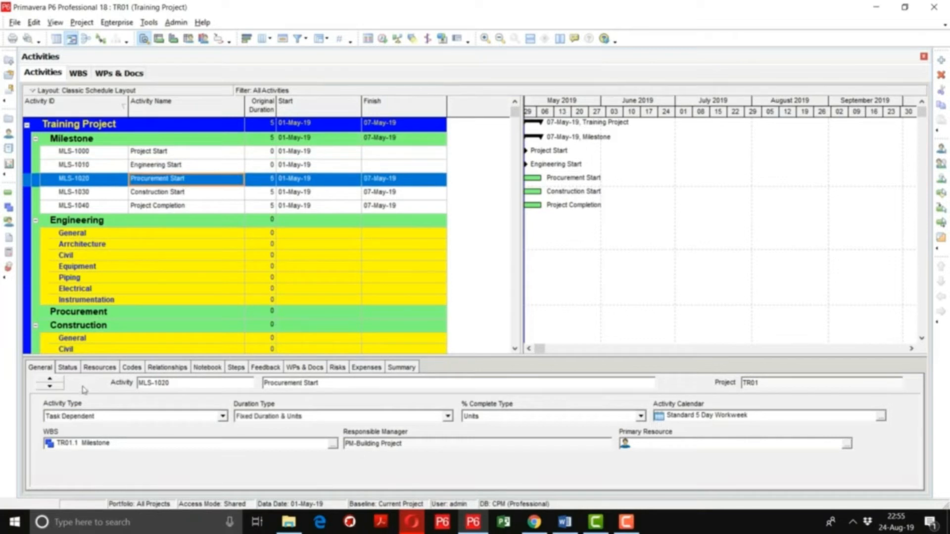
{"action": "left_click", "coordinate": [74, 416]}
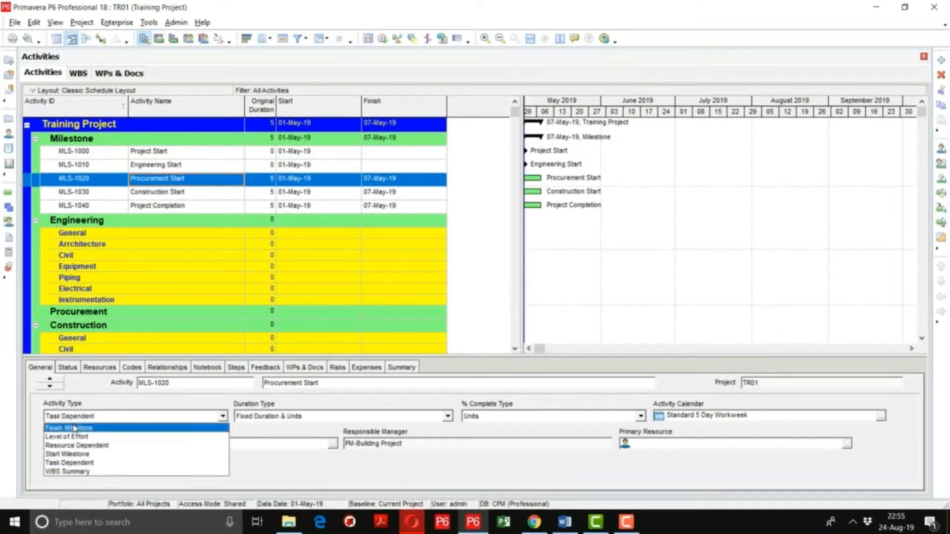
{"action": "left_click", "coordinate": [74, 456]}
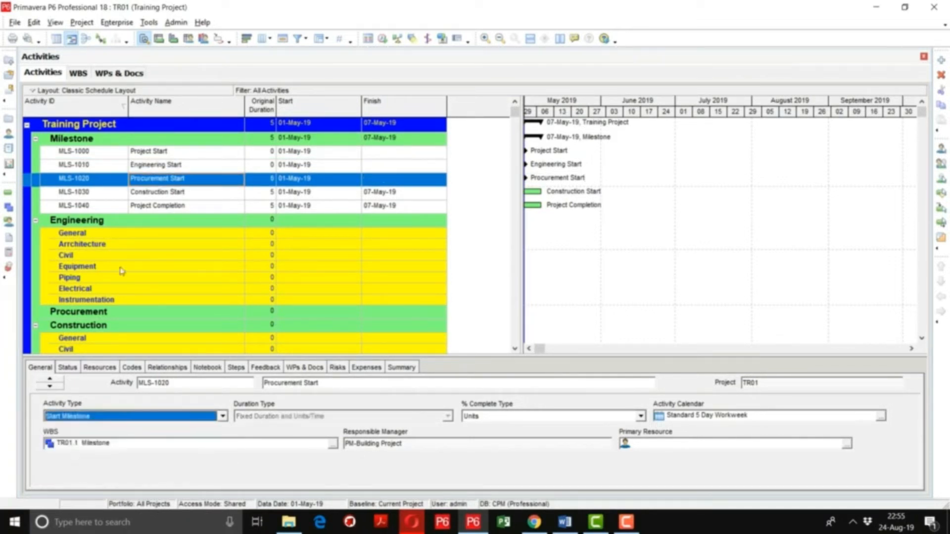
{"action": "left_click", "coordinate": [165, 195]}
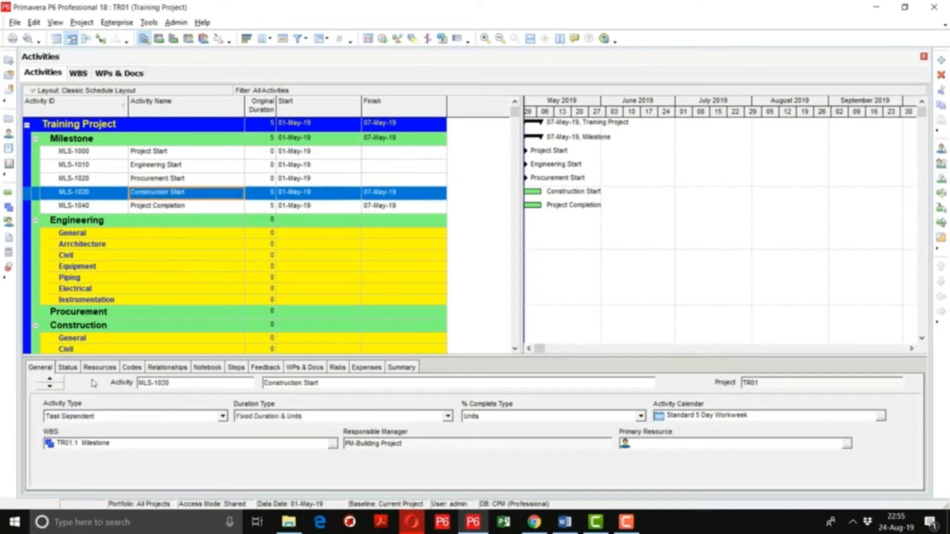
{"action": "left_click", "coordinate": [83, 416]}
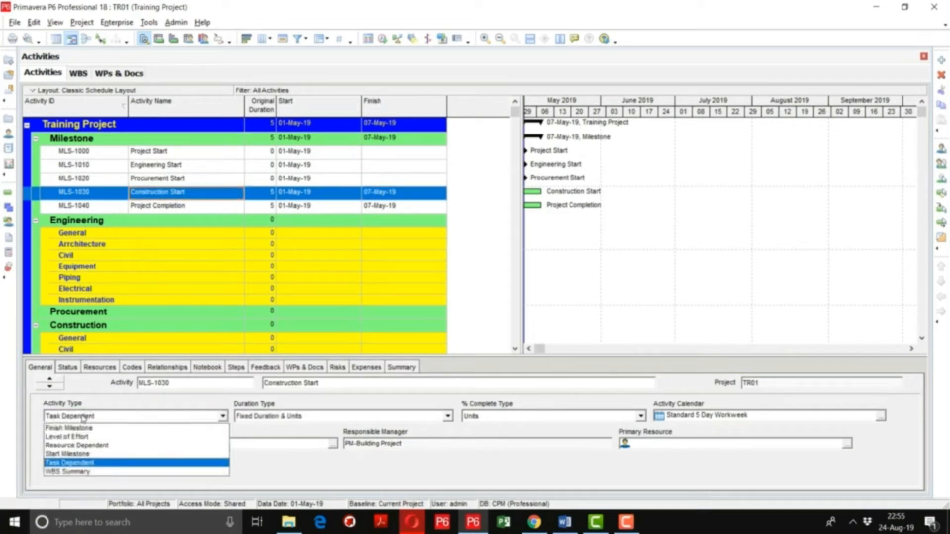
{"action": "left_click", "coordinate": [77, 455]}
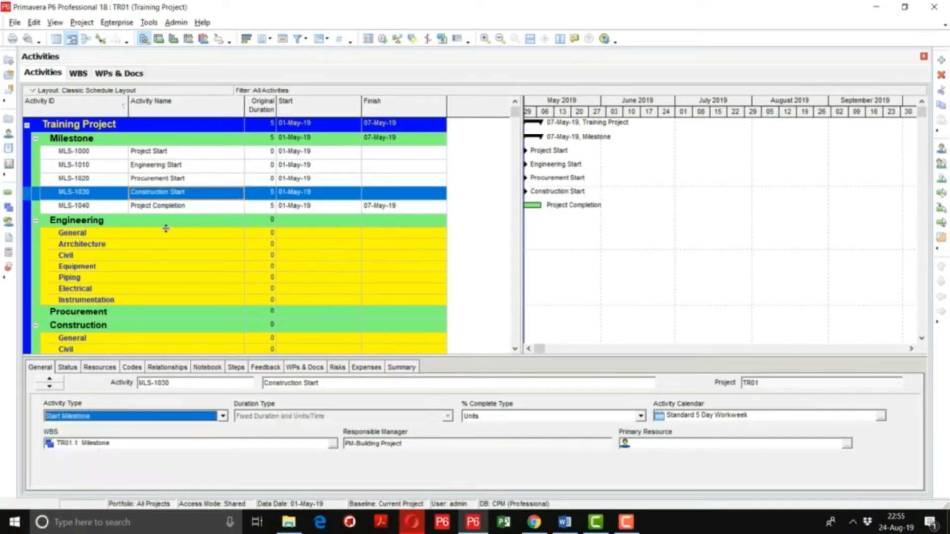
Step: Set the activity type of Project Completion to Finish Milestone
{"action": "left_click", "coordinate": [184, 210]}
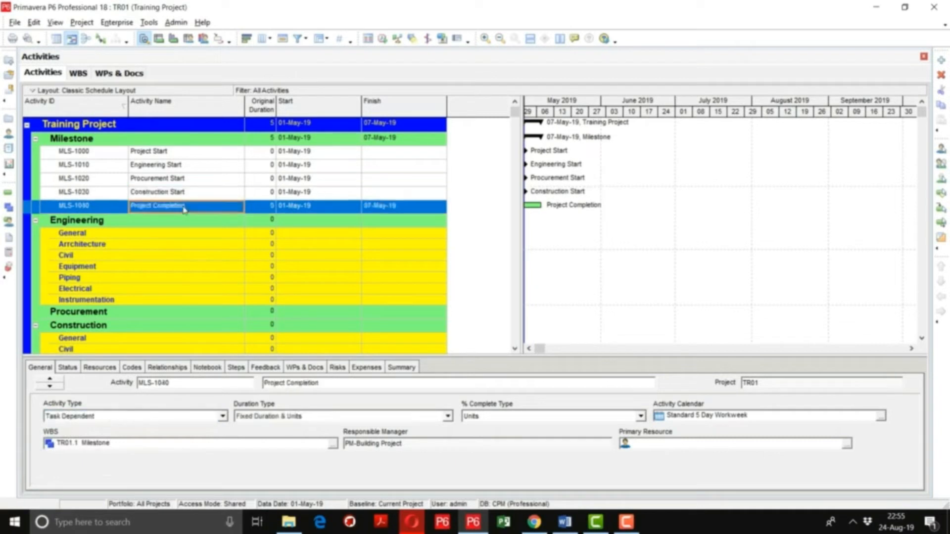
{"action": "left_click", "coordinate": [94, 416]}
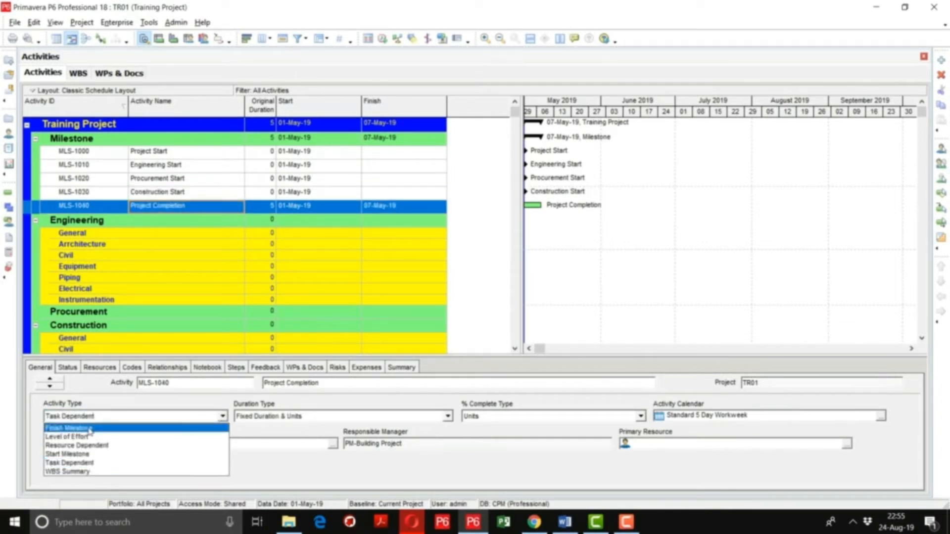
{"action": "left_click", "coordinate": [89, 429]}
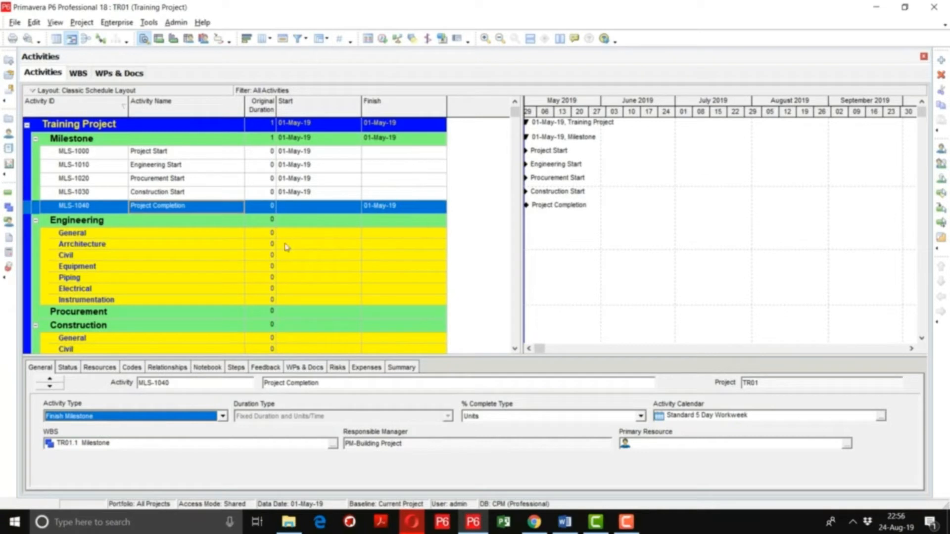
Step: Add an activity to the General WBS under Engineering and set its activity ID to EG-GEN-1010
{"action": "left_click", "coordinate": [80, 234]}
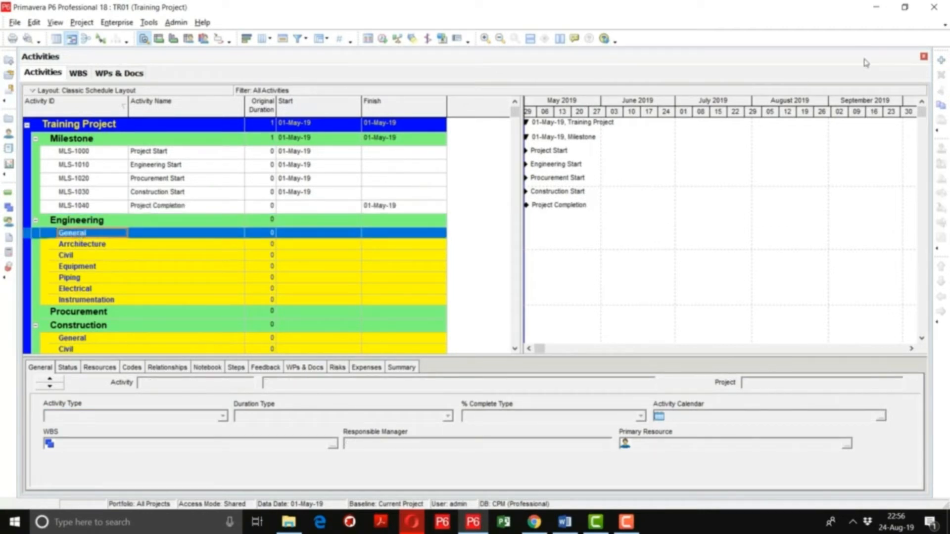
{"action": "left_click", "coordinate": [941, 62]}
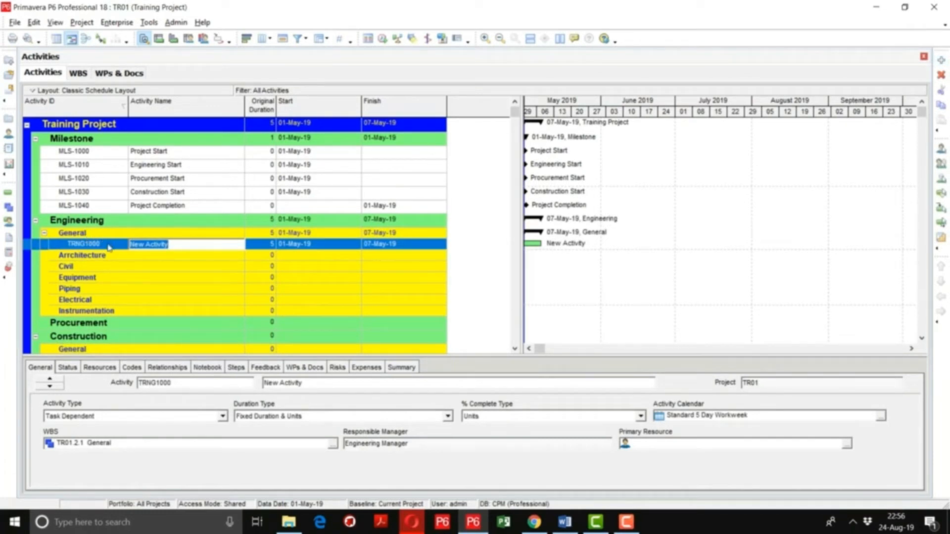
{"action": "left_click", "coordinate": [110, 246]}
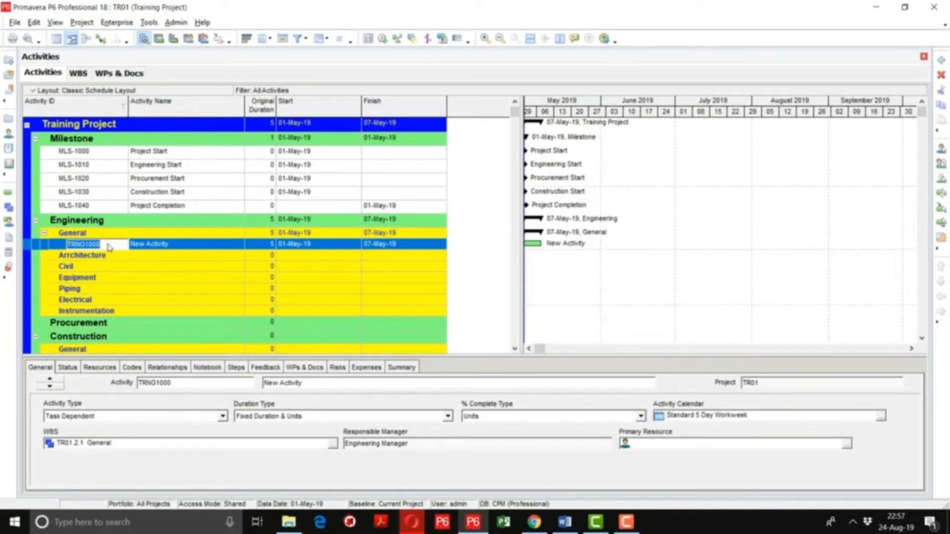
{"action": "type", "text": "EG-GEN-1010"}
{"action": "key", "text": "Return"}
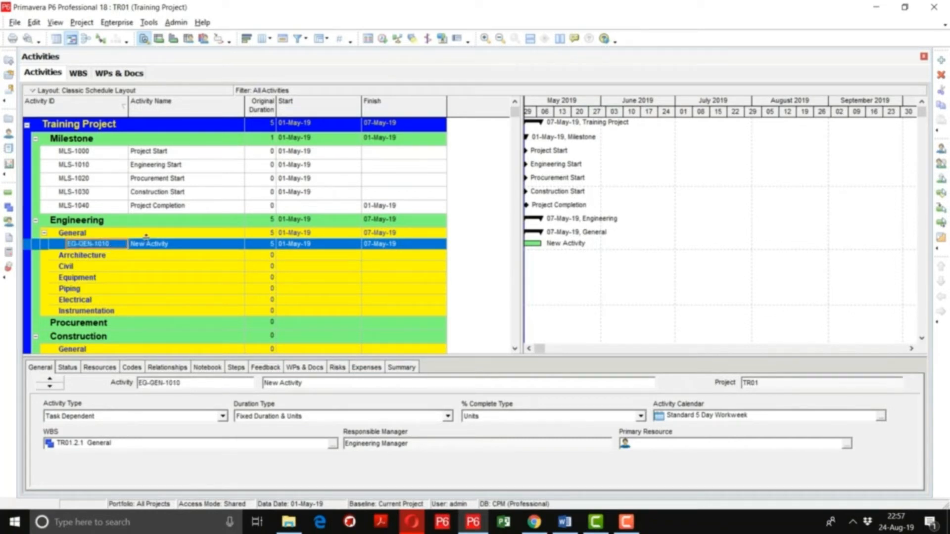
Step: Name the activity EG-GEN-1010 Kick off meeting
{"action": "left_click", "coordinate": [208, 244]}
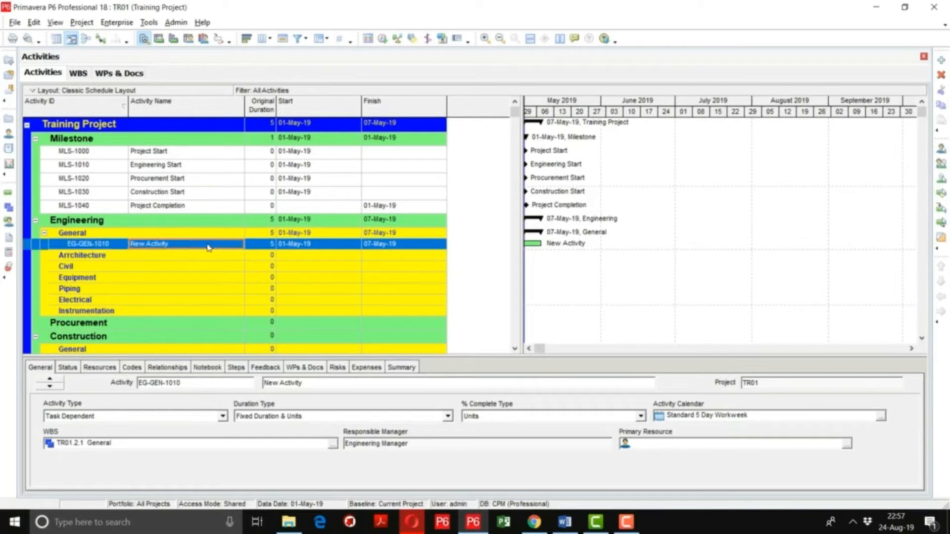
{"action": "left_click", "coordinate": [208, 244]}
{"action": "type", "text": "Kick of"}
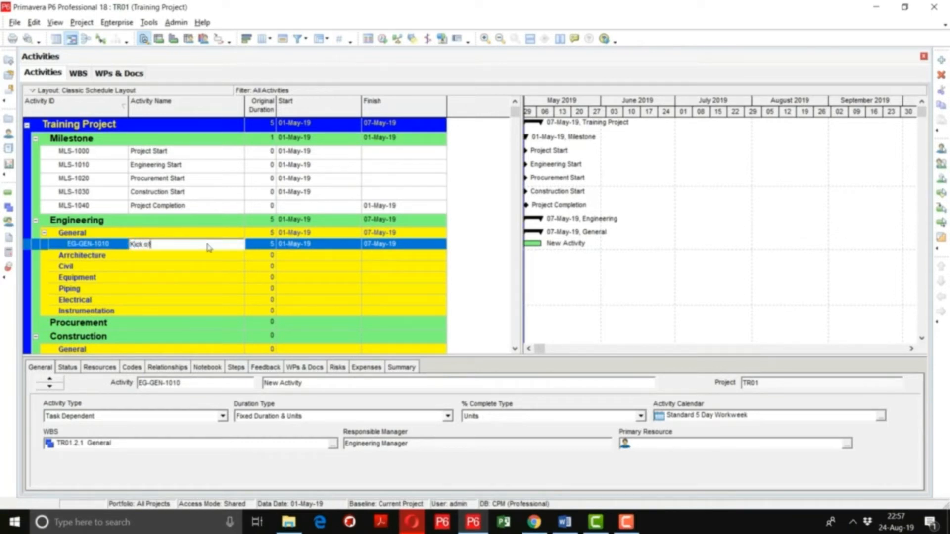
{"action": "type", "text": "f meeting"}
{"action": "left_click", "coordinate": [313, 271]}
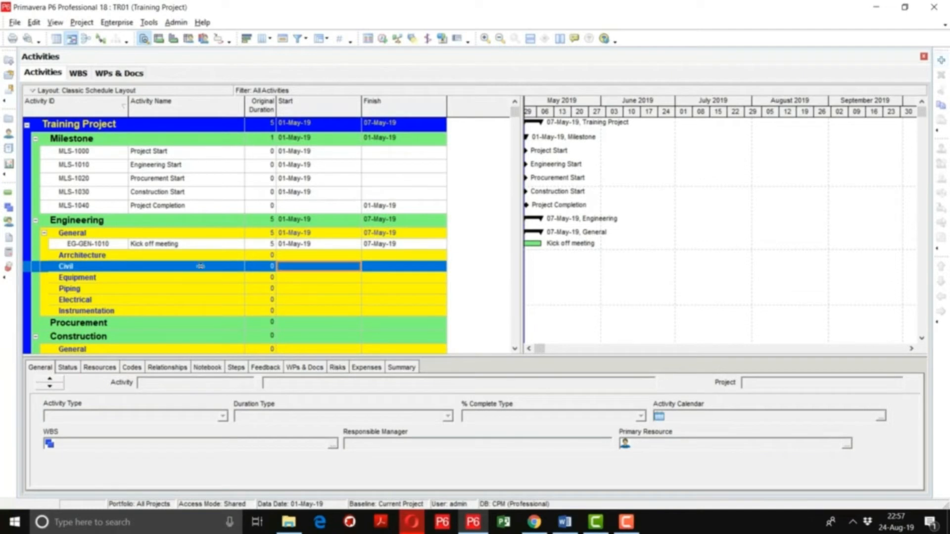
Step: Add an activity named Basic Engineering below Kick off meeting in the General WBS under Engineering
{"action": "left_click", "coordinate": [183, 248]}
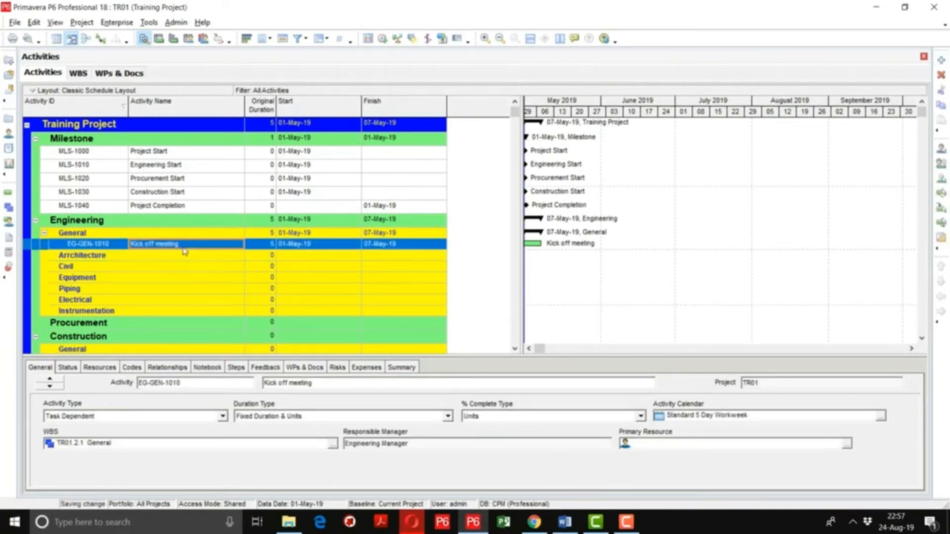
{"action": "key", "text": "Insert"}
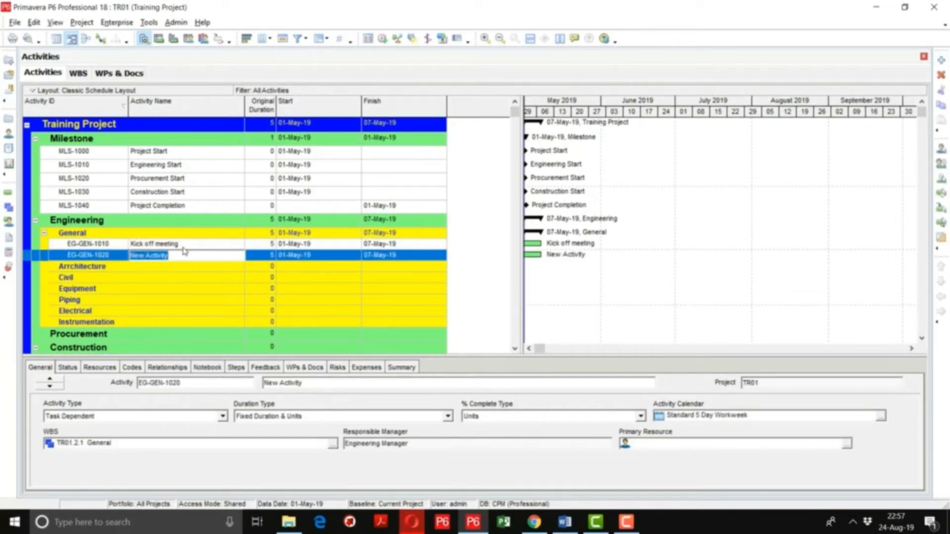
{"action": "type", "text": "Basic ENg"}
{"action": "key", "text": "BackSpace"}
{"action": "key", "text": "BackSpace"}
{"action": "key", "text": "BackSpace"}
{"action": "type", "text": "Engineering"}
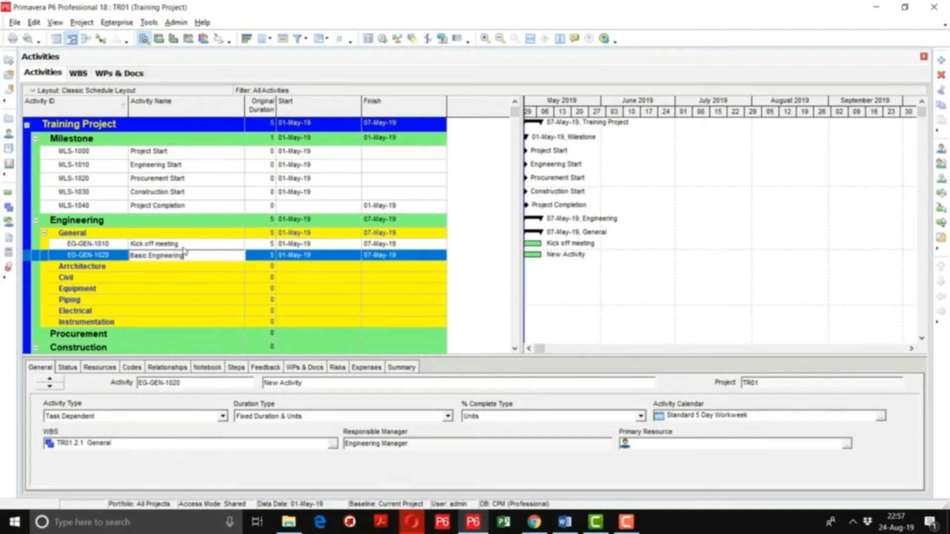
{"action": "key", "text": "Return"}
Step: Add an activity named Plot Plan below Basic Engineering in the General WBS
{"action": "key", "text": "Insert"}
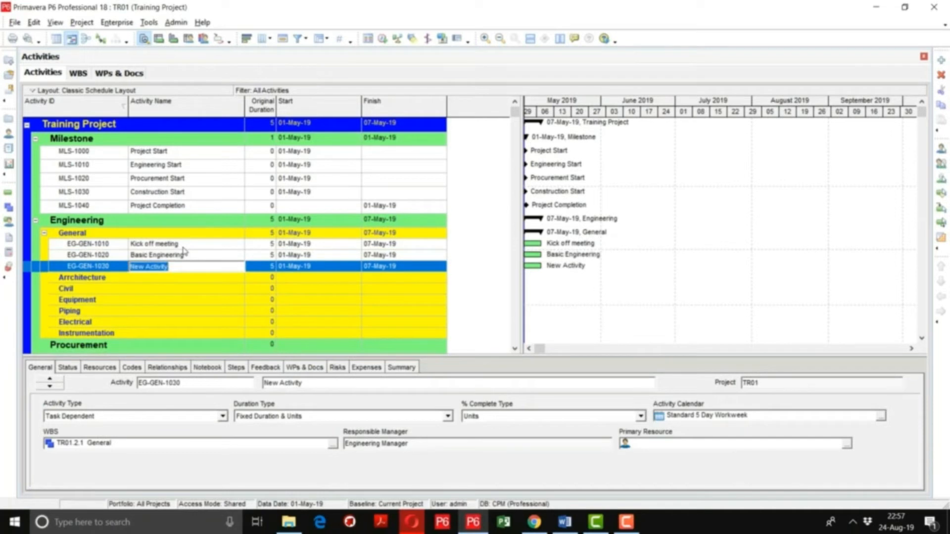
{"action": "type", "text": "Plot Plan"}
{"action": "key", "text": "Return"}
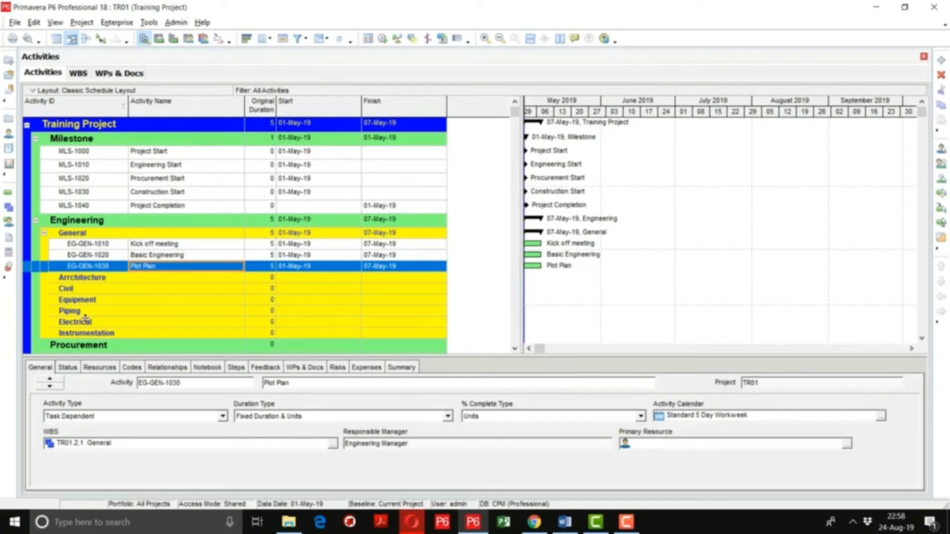
Step: Add an activity to the Arrchitecture WBS under Engineering and set its activity ID to EG-ARC-1010
{"action": "left_click", "coordinate": [82, 279]}
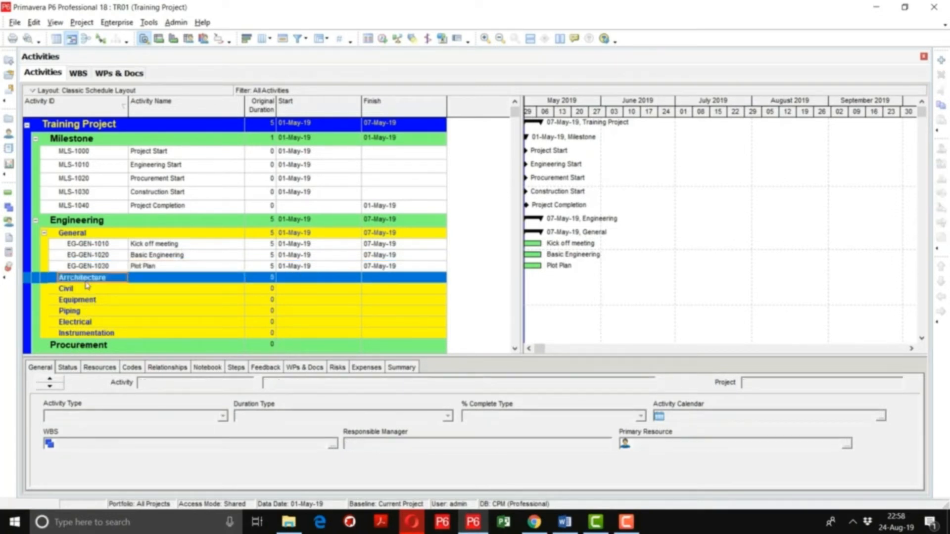
{"action": "left_click", "coordinate": [793, 223]}
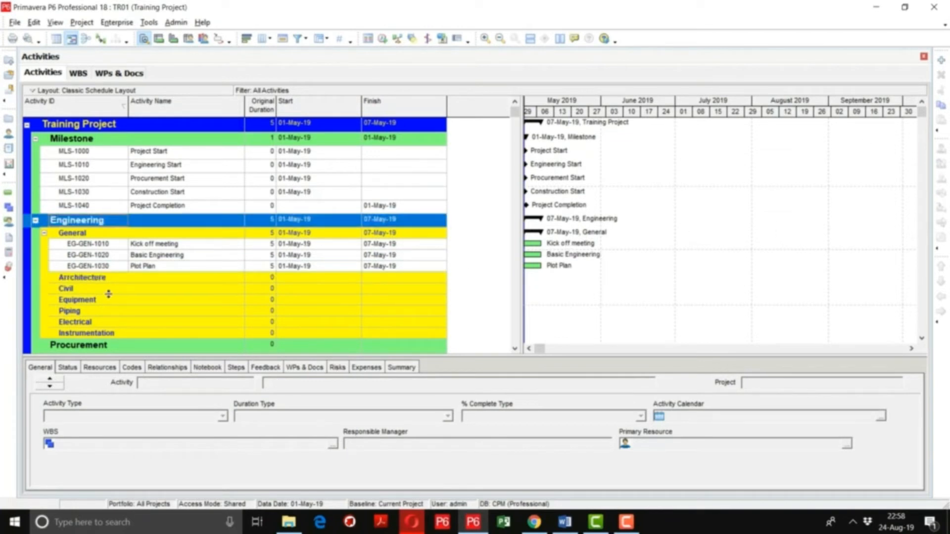
{"action": "left_click", "coordinate": [101, 280]}
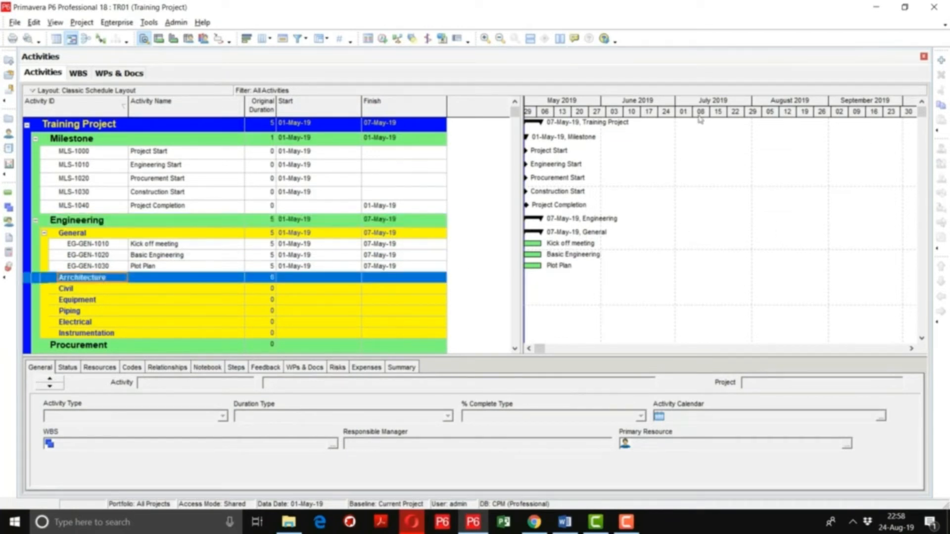
{"action": "left_click", "coordinate": [942, 61]}
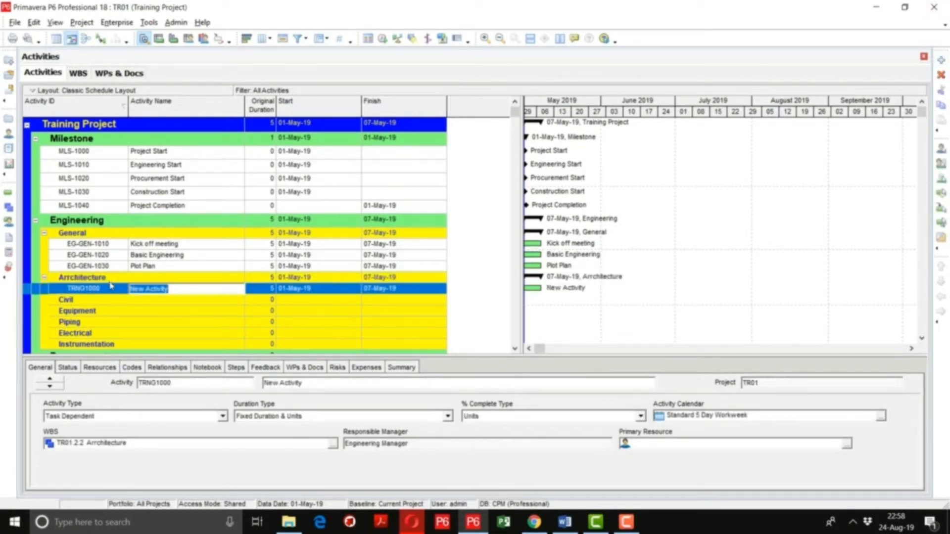
{"action": "left_click", "coordinate": [109, 291]}
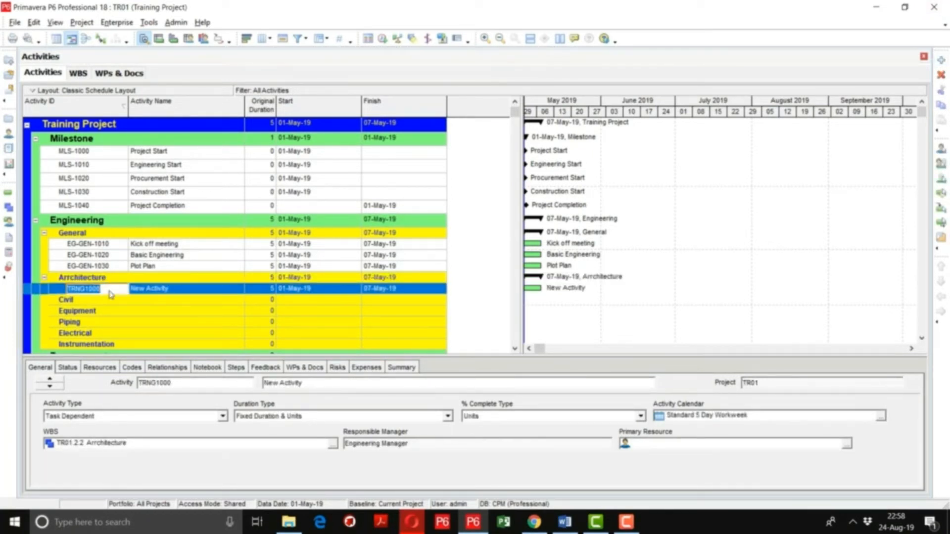
{"action": "type", "text": "EG-ARC-1010"}
{"action": "key", "text": "Return"}
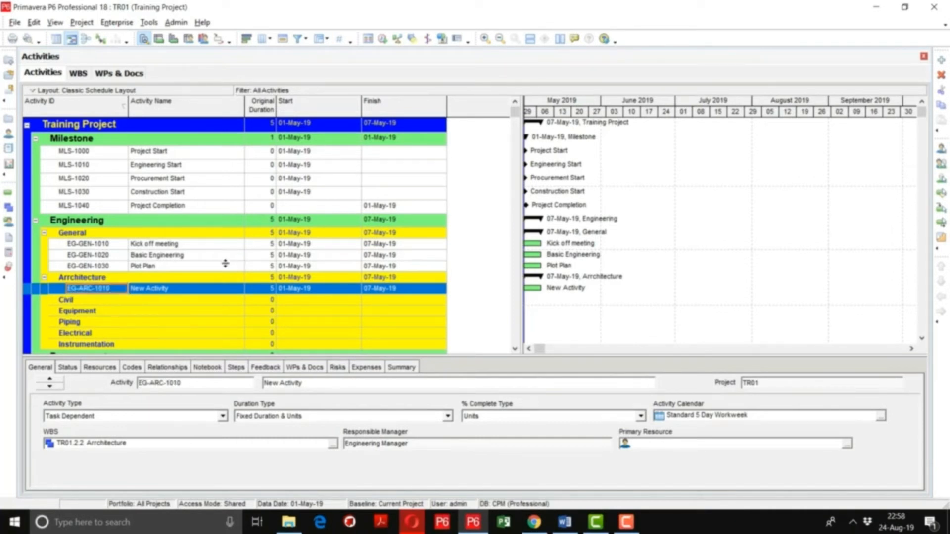
Step: Name the activity EG-ARC-1010 Main Production Hall
{"action": "left_click", "coordinate": [182, 290]}
{"action": "left_click", "coordinate": [182, 291]}
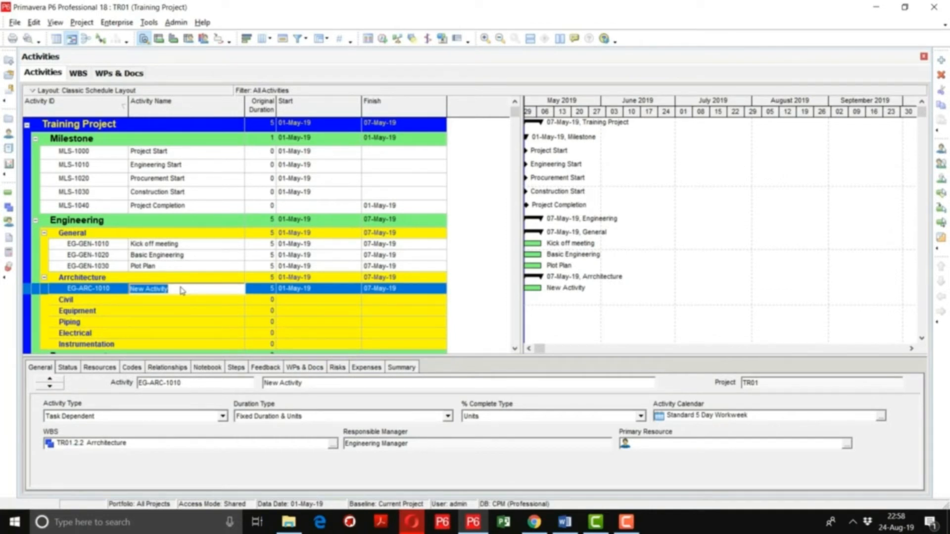
{"action": "type", "text": "Ma"}
{"action": "type", "text": "in Produ"}
{"action": "type", "text": "ction Pl"}
{"action": "key", "text": "Return"}
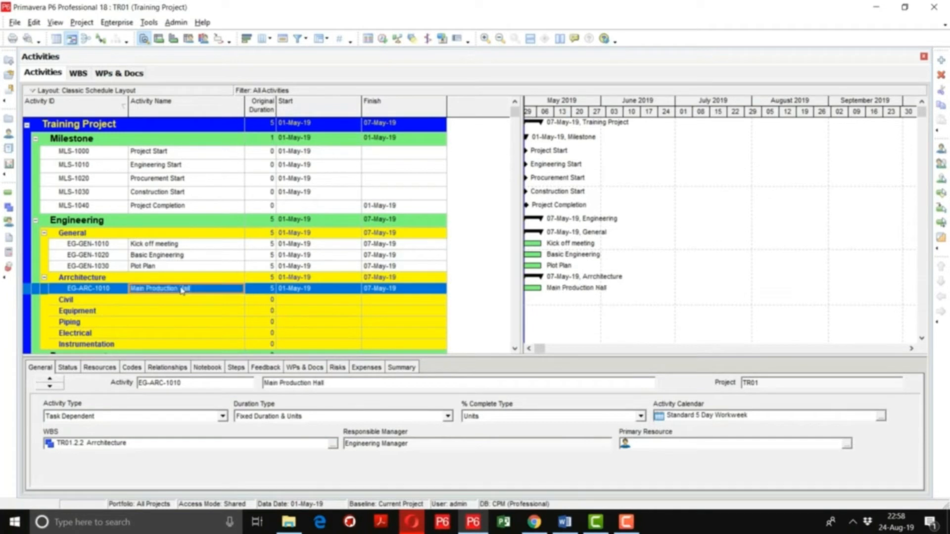
Step: Add an activity named Raw Material Store Architecture below Main Production Hall in the Arrchitecture WBS
{"action": "key", "text": "Insert"}
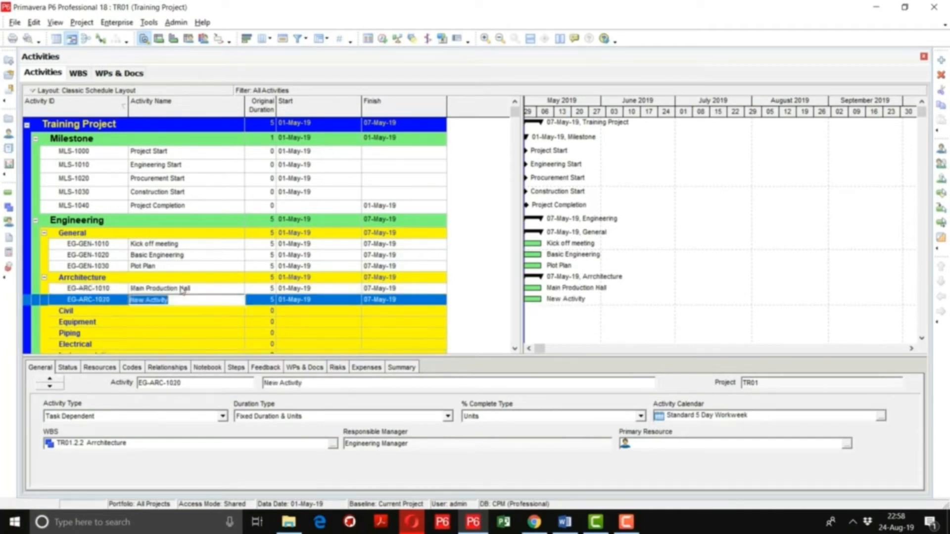
{"action": "type", "text": "Raw Material Store"}
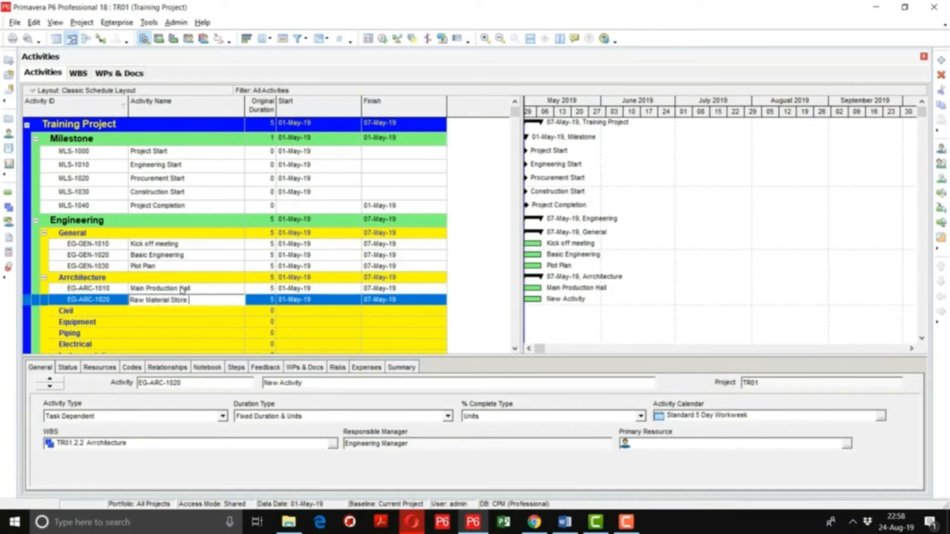
{"action": "type", "text": "Arch"}
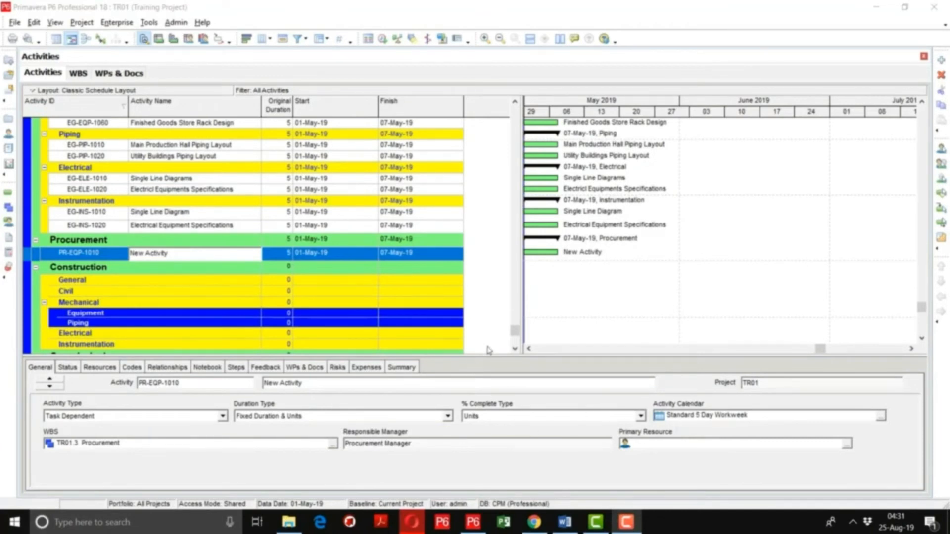
{"action": "left_click_drag", "start_coordinate": [514, 331], "coordinate": [509, 103]}
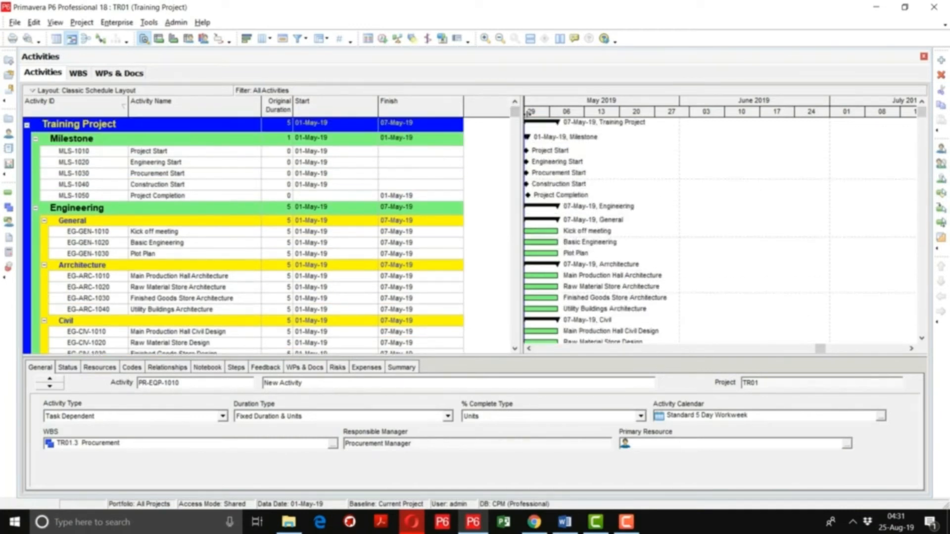
{"action": "left_click_drag", "start_coordinate": [626, 113], "coordinate": [622, 117]}
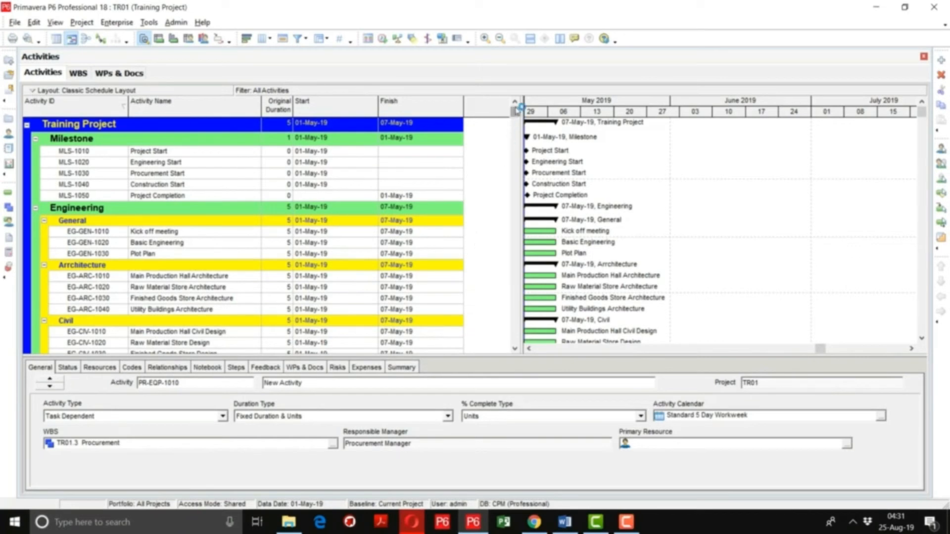
{"action": "mouse_move", "coordinate": [515, 113]}
{"action": "left_mouse_down"}
{"action": "mouse_move", "coordinate": [517, 313]}
{"action": "mouse_move", "coordinate": [516, 113]}
{"action": "left_mouse_up"}
{"action": "left_click_drag", "start_coordinate": [520, 113], "coordinate": [515, 321]}
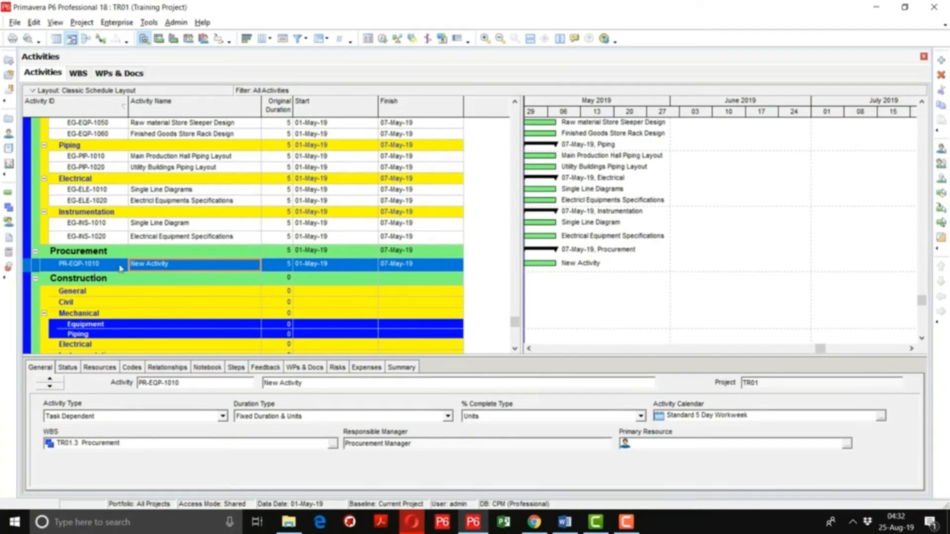
Step: Name the activity PR-EQP-1010 under Procurement Supply of Main Production Hall Equipment
{"action": "left_click", "coordinate": [176, 263]}
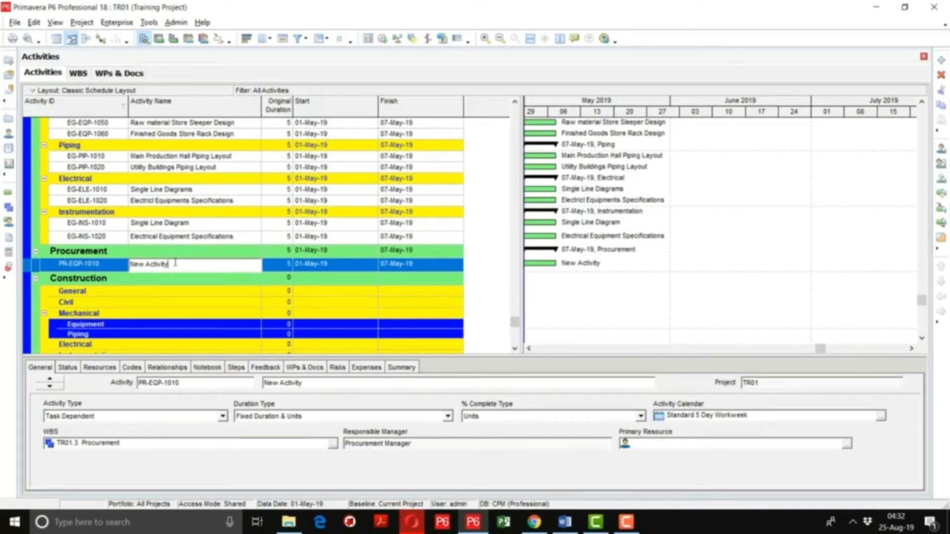
{"action": "type", "text": "Supply of"}
{"action": "key", "text": "BackSpace"}
{"action": "key", "text": "BackSpace"}
{"action": "key", "text": "BackSpace"}
{"action": "key", "text": "BackSpace"}
{"action": "key", "text": "BackSpace"}
{"action": "key", "text": "BackSpace"}
{"action": "key", "text": "BackSpace"}
{"action": "key", "text": "BackSpace"}
{"action": "key", "text": "BackSpace"}
{"action": "key", "text": "BackSpace"}
{"action": "key", "text": "BackSpace"}
{"action": "key", "text": "BackSpace"}
{"action": "key", "text": "BackSpace"}
{"action": "key", "text": "BackSpace"}
{"action": "key", "text": "BackSpace"}
{"action": "key", "text": "BackSpace"}
{"action": "key", "text": "BackSpace"}
{"action": "key", "text": "BackSpace"}
{"action": "key", "text": "BackSpace"}
{"action": "key", "text": "BackSpace"}
{"action": "type", "text": "Supply of Main Production Hall"}
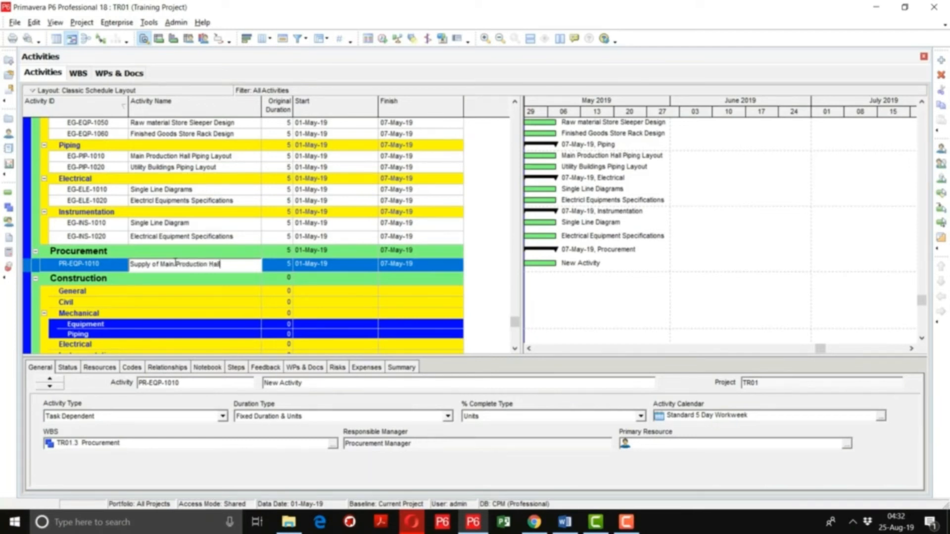
{"action": "type", "text": " Equipment"}
{"action": "key", "text": "Return"}
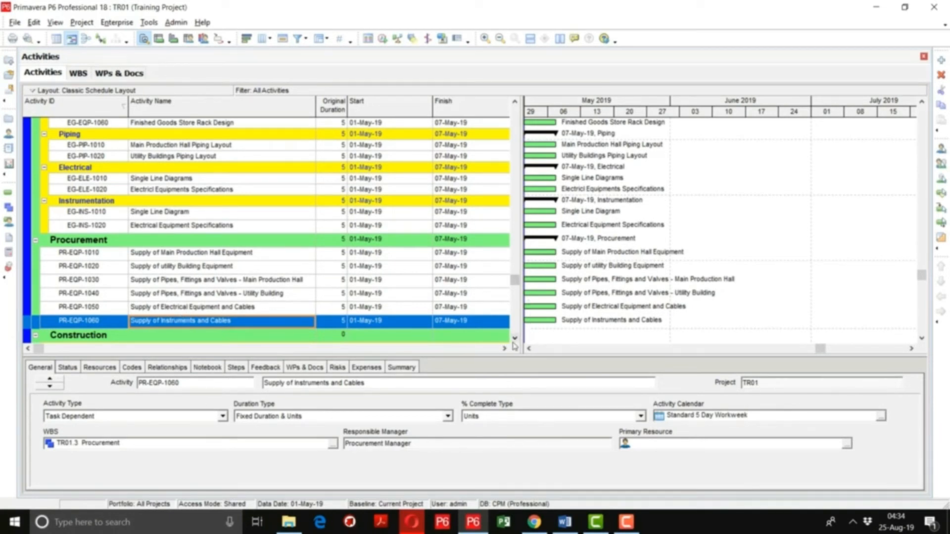
Step: Add an activity to the General WBS under Construction and set its activity ID to CN-GN-1000
{"action": "scroll", "coordinate": [514, 342], "scroll_direction": "down", "scroll_amount": 3}
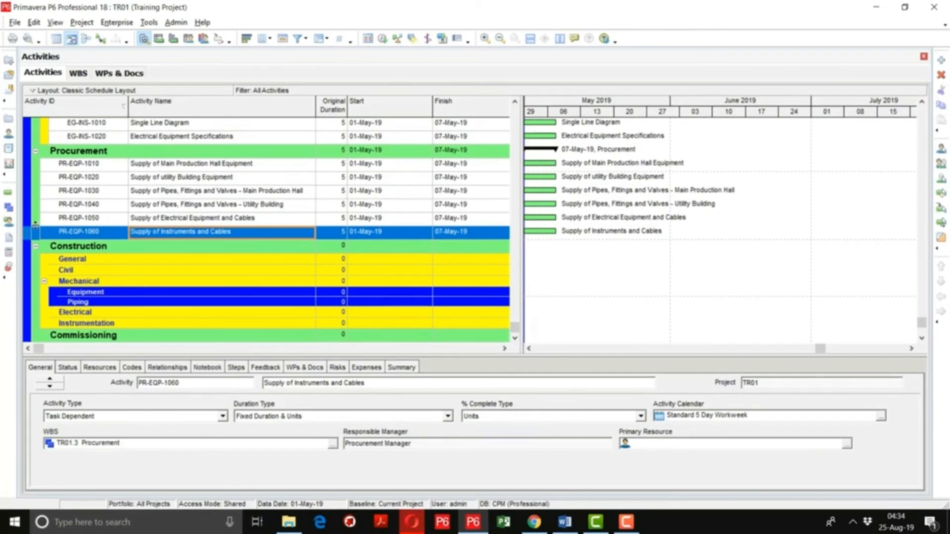
{"action": "left_click", "coordinate": [73, 260]}
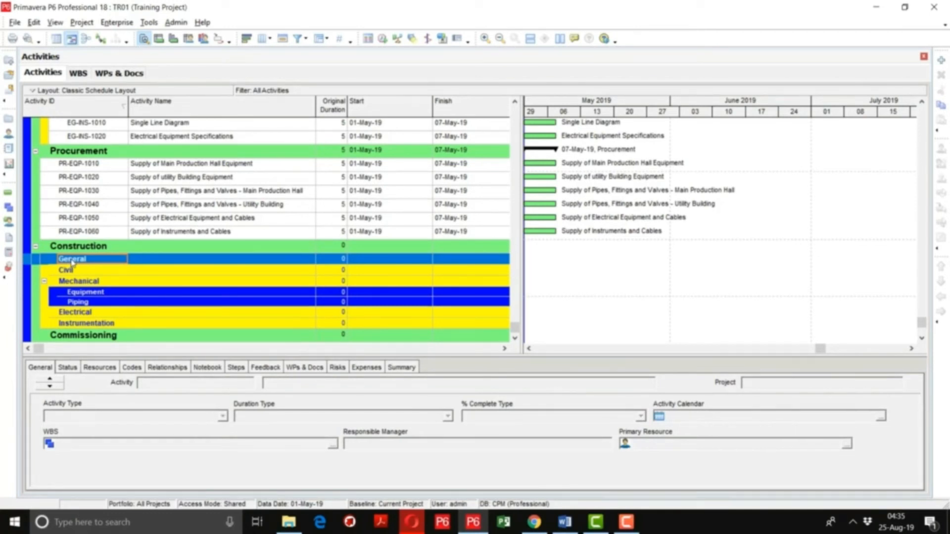
{"action": "key", "text": "Insert"}
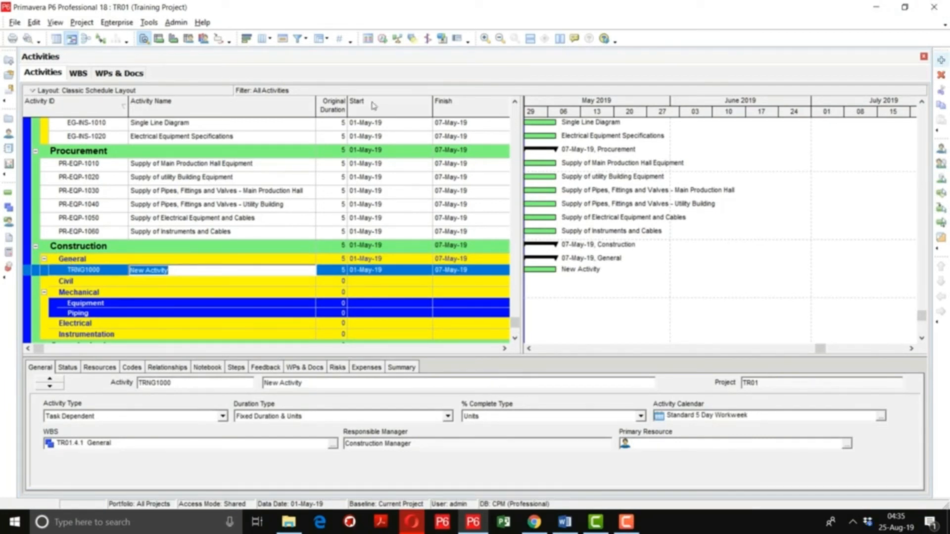
{"action": "left_click", "coordinate": [105, 271]}
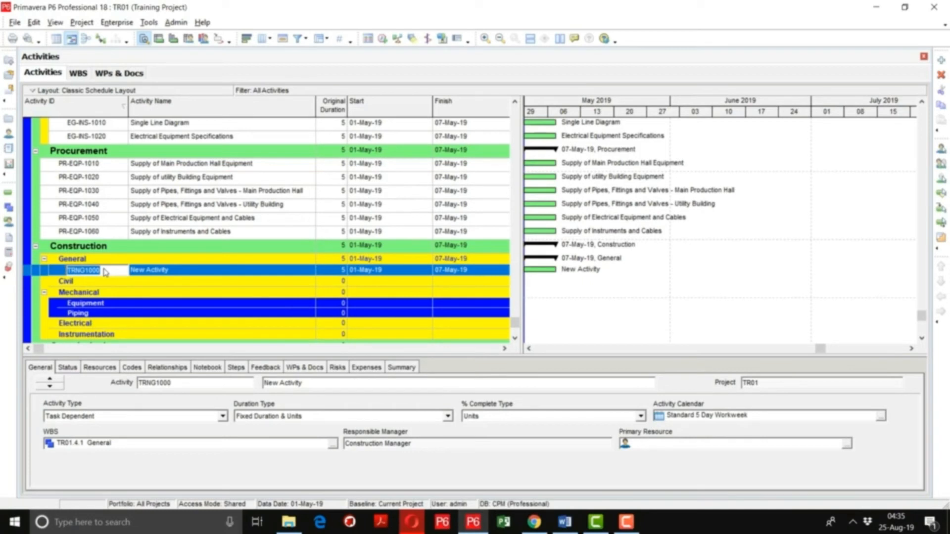
{"action": "type", "text": "CN-GN-1000"}
Step: Name the activity CN-GN-1000 MObilization of Equipment and Manpower
{"action": "left_click", "coordinate": [192, 274]}
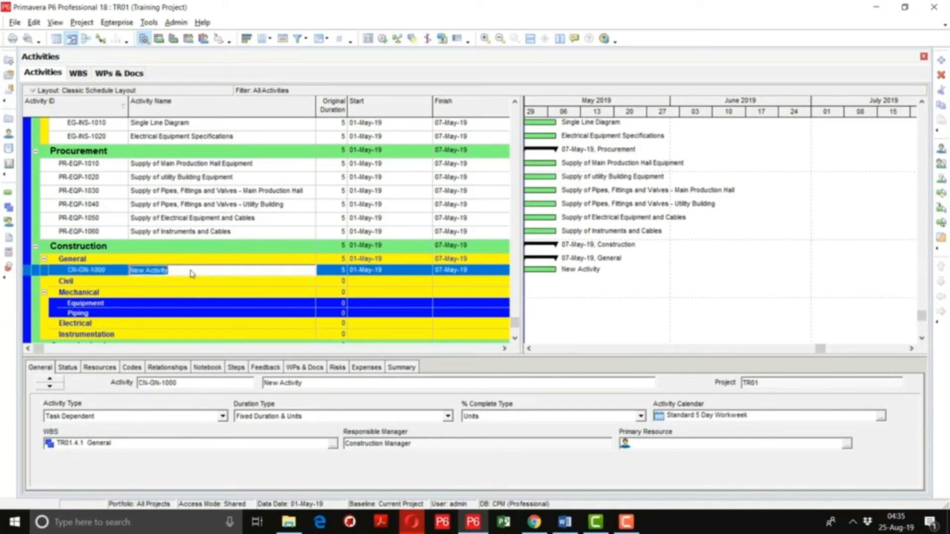
{"action": "type", "text": "MObilization of Equipmen"}
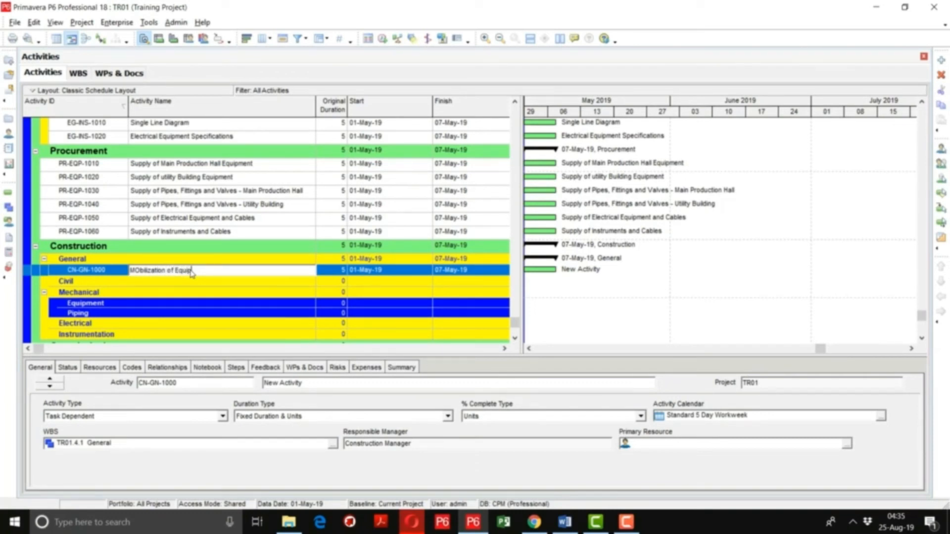
{"action": "type", "text": "t and Manpower"}
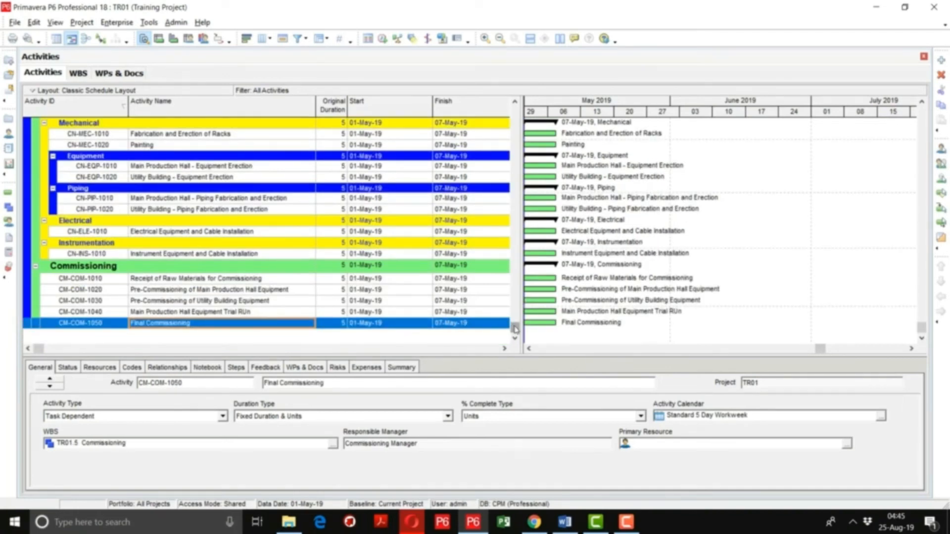
Step: Collapse all WBS levels of the Training Project in the activity table
{"action": "left_click_drag", "start_coordinate": [515, 329], "coordinate": [475, 99]}
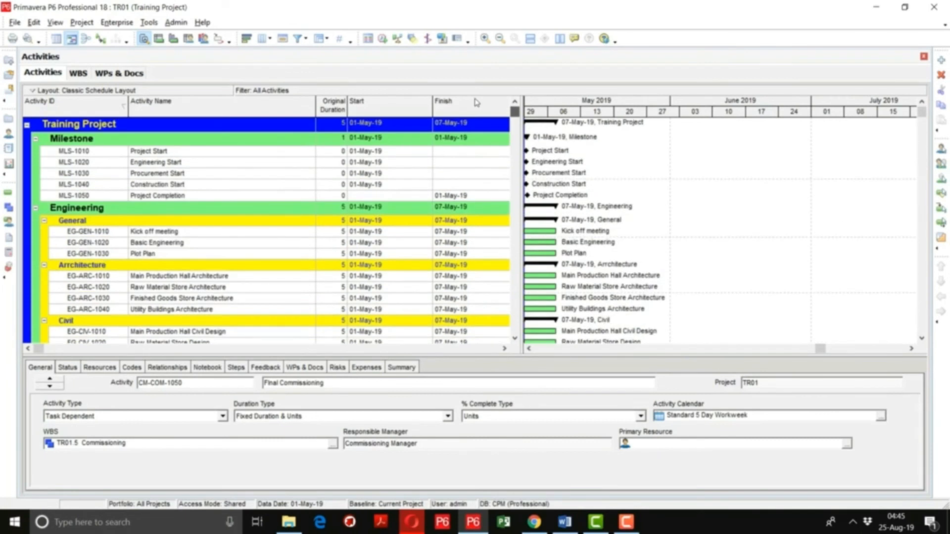
{"action": "left_click", "coordinate": [124, 124]}
{"action": "right_click", "coordinate": [123, 124]}
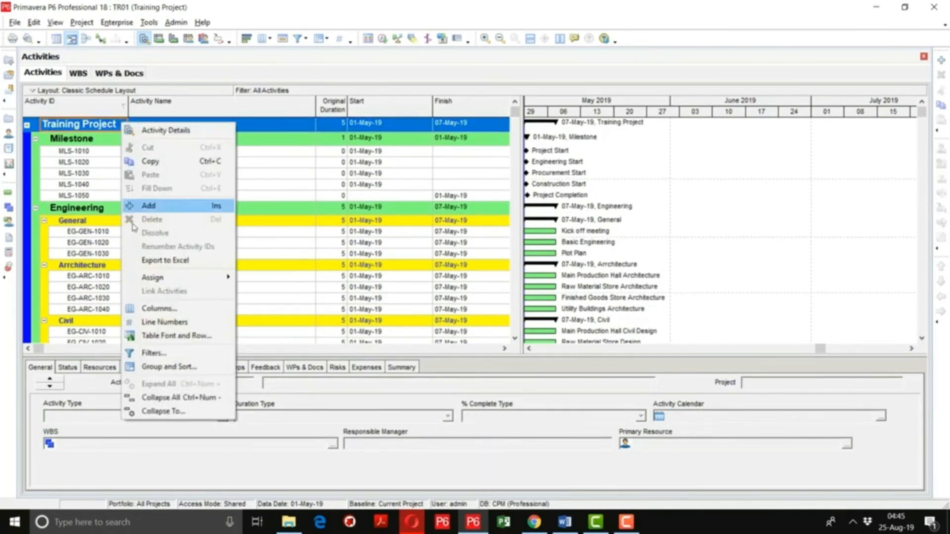
{"action": "left_click", "coordinate": [169, 398]}
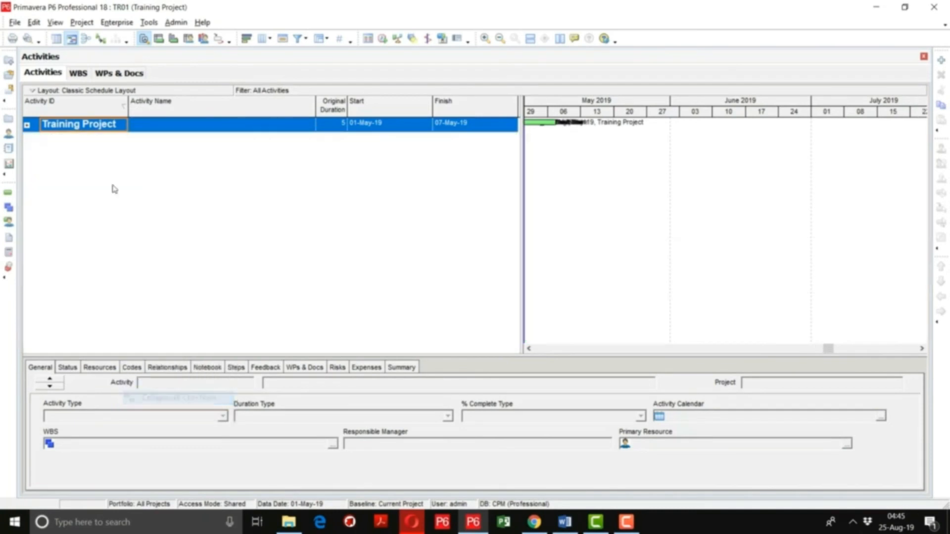
Step: Expand the Training Project one level at a time: Milestone, Engineering, and the General and Arrchitecture WBS under Engineering
{"action": "left_click", "coordinate": [26, 126]}
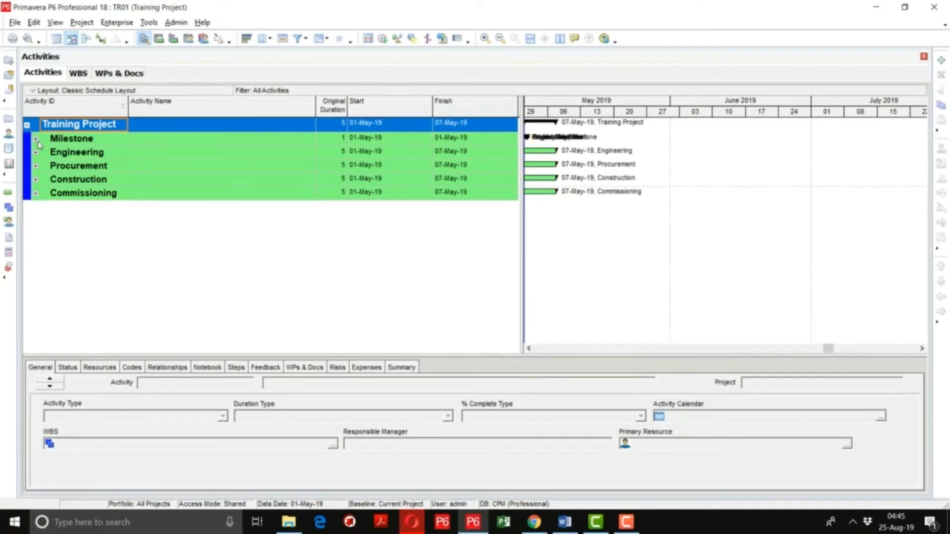
{"action": "left_click", "coordinate": [36, 140]}
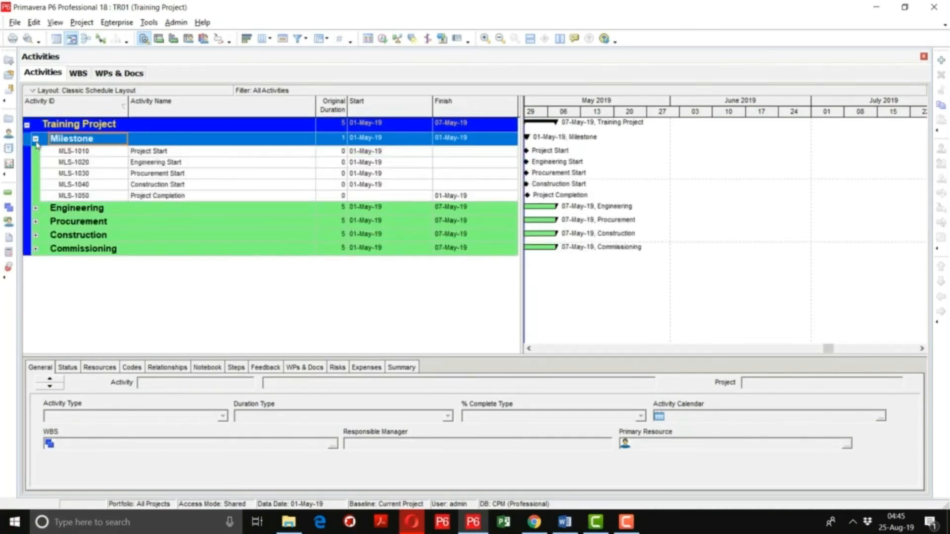
{"action": "left_click", "coordinate": [36, 210]}
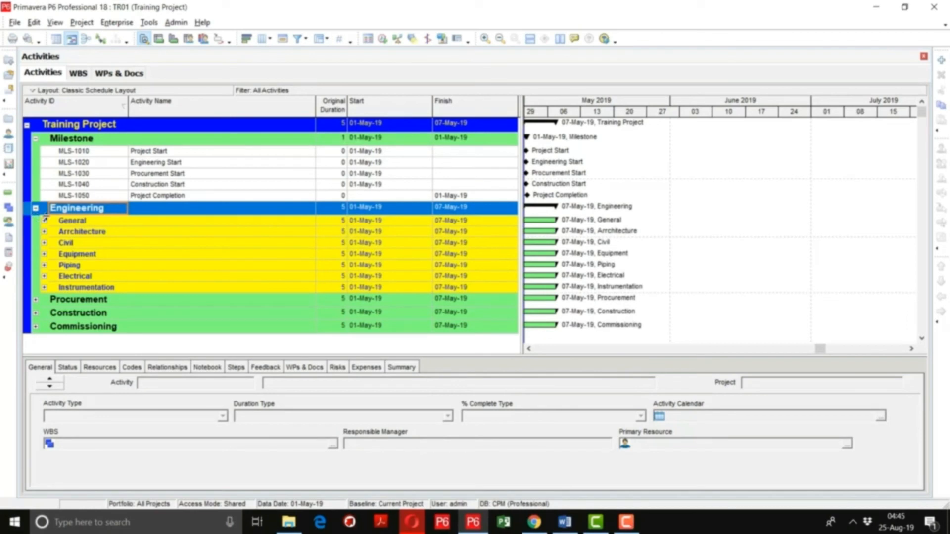
{"action": "left_click", "coordinate": [44, 220]}
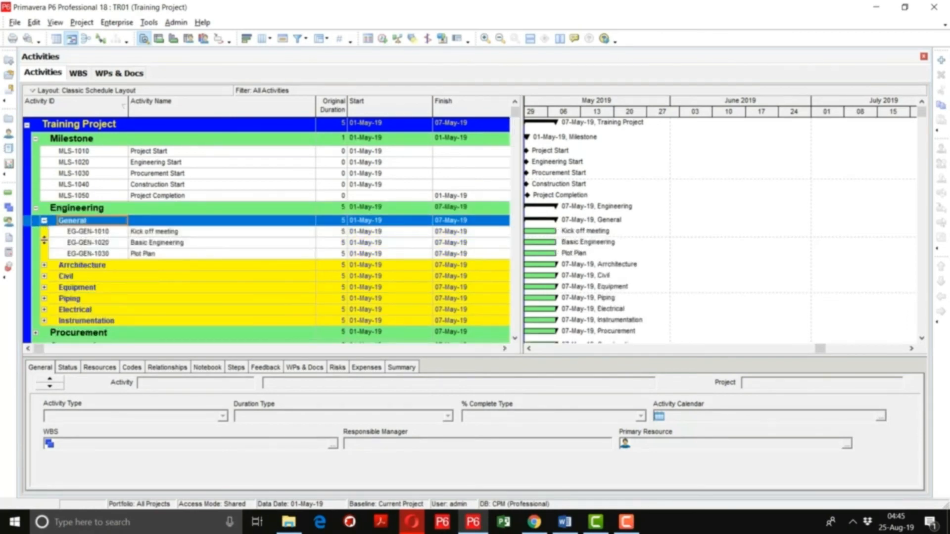
{"action": "left_click", "coordinate": [44, 265]}
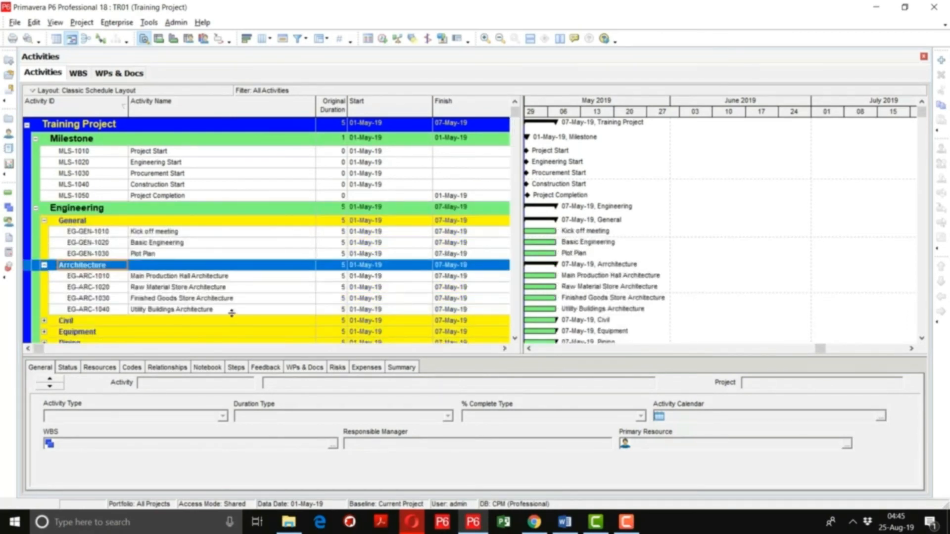
Step: Expand all WBS levels of the Training Project and enlarge the activity table by shrinking the activity details area below it
{"action": "mouse_move", "coordinate": [515, 124]}
{"action": "left_mouse_down"}
{"action": "mouse_move", "coordinate": [514, 327]}
{"action": "mouse_move", "coordinate": [515, 113]}
{"action": "left_mouse_up"}
{"action": "right_click", "coordinate": [81, 127]}
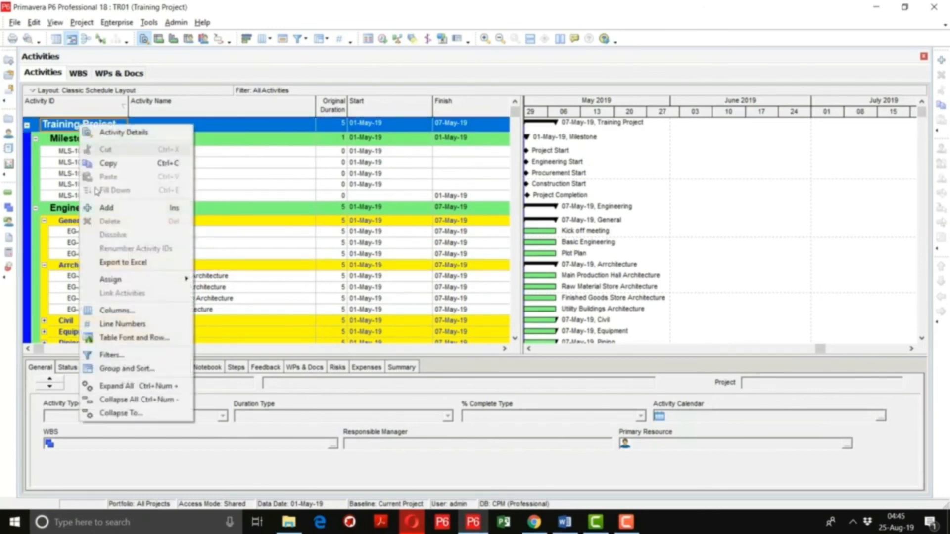
{"action": "left_click", "coordinate": [125, 386]}
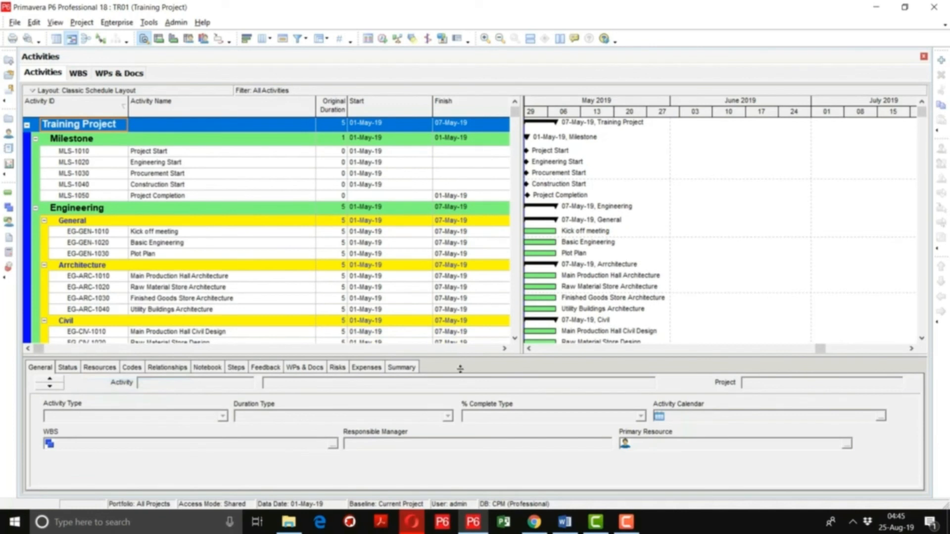
{"action": "left_click_drag", "start_coordinate": [469, 428], "coordinate": [469, 430]}
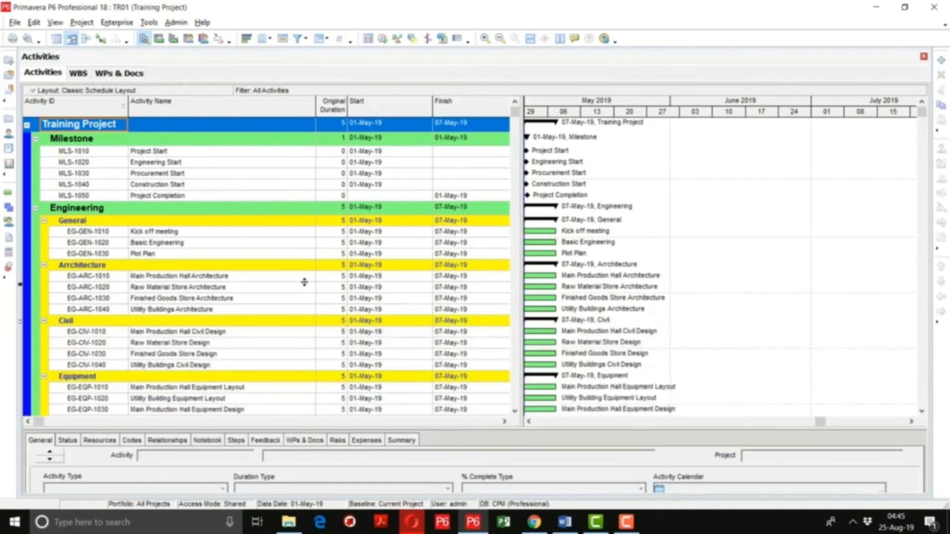
Step: Stop keeping the current row heights in the activity table and apply a height of 21 to all rows
{"action": "left_click", "coordinate": [228, 234]}
{"action": "right_click", "coordinate": [228, 235]}
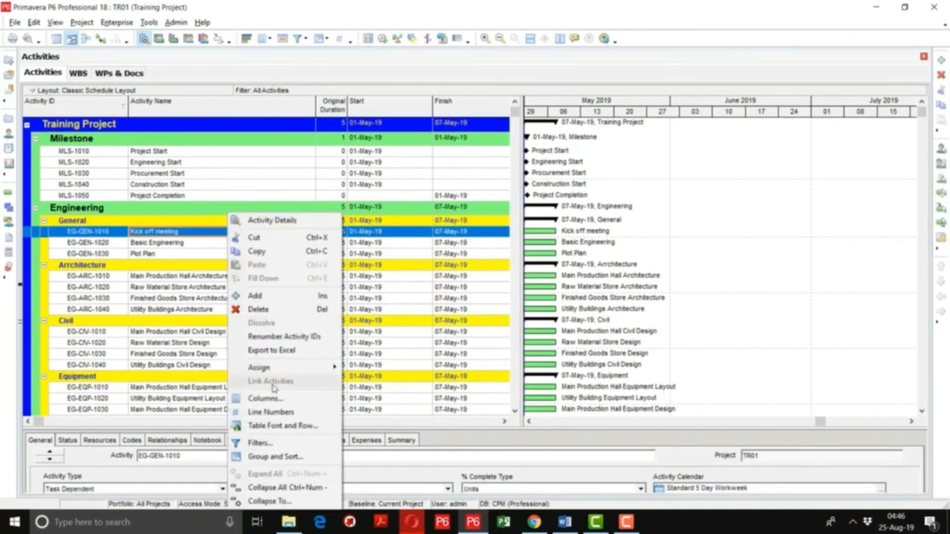
{"action": "left_click", "coordinate": [286, 426]}
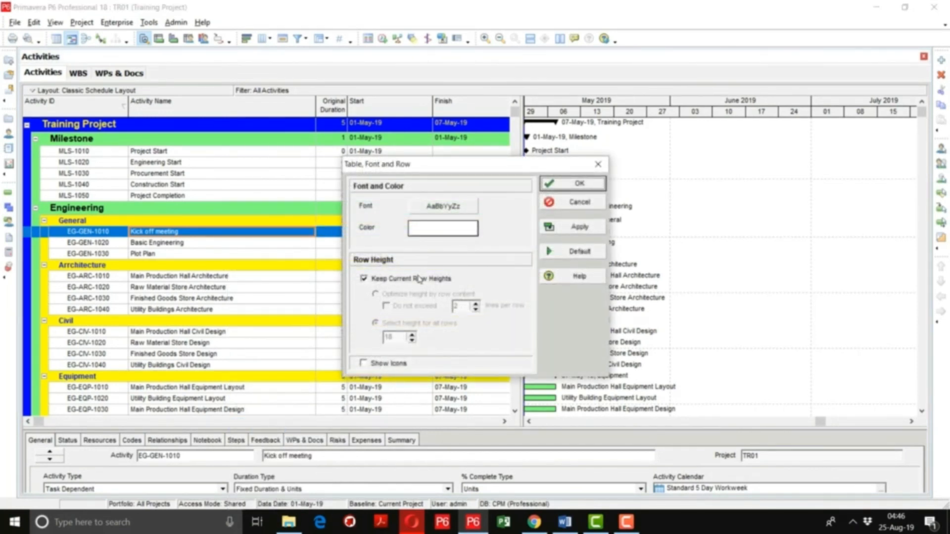
{"action": "left_click", "coordinate": [419, 279]}
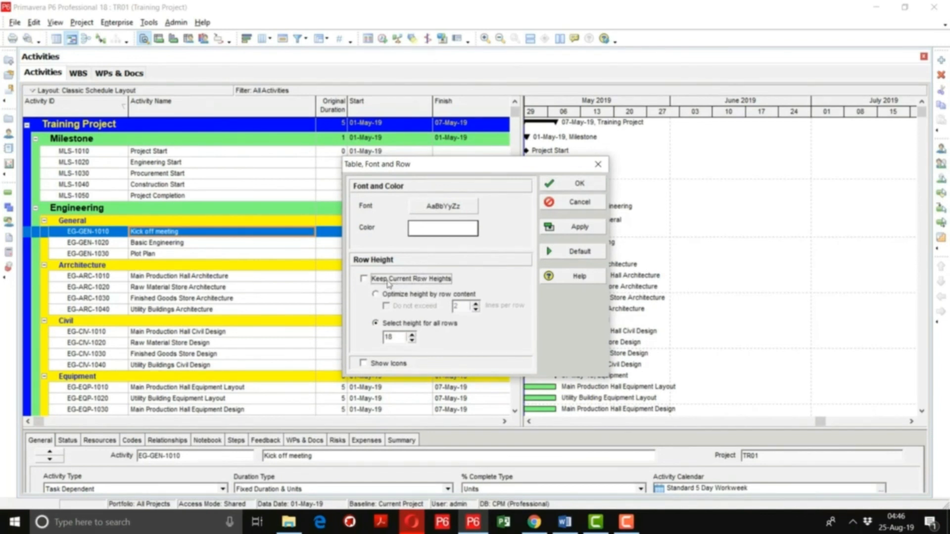
{"action": "left_click", "coordinate": [412, 336]}
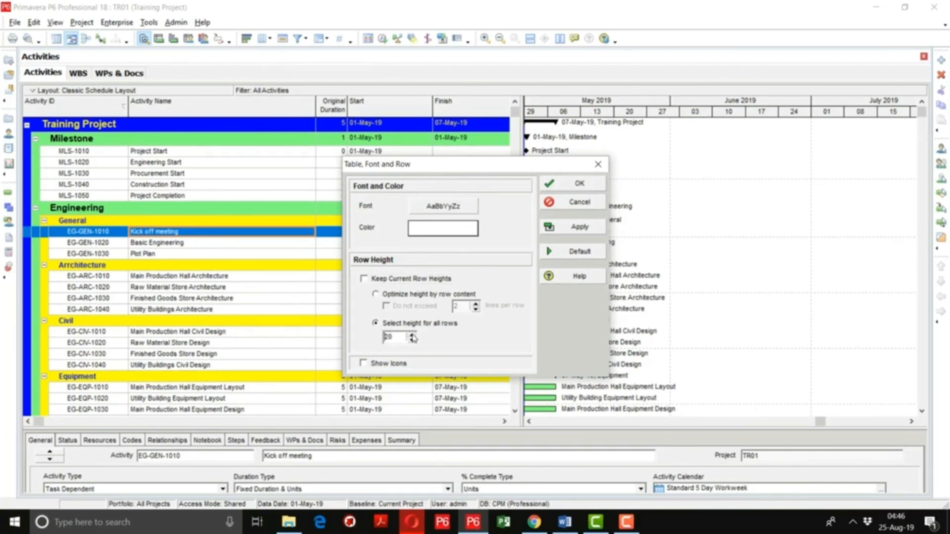
{"action": "left_click", "coordinate": [413, 335]}
{"action": "left_click", "coordinate": [579, 229]}
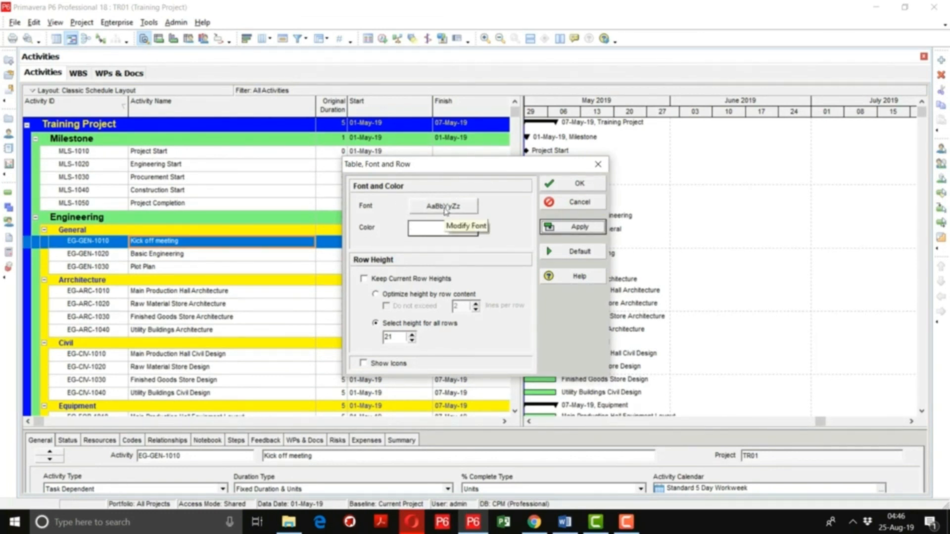
Step: Change the activity table's font to Calibri Regular at size 10 and apply it
{"action": "left_click", "coordinate": [445, 210]}
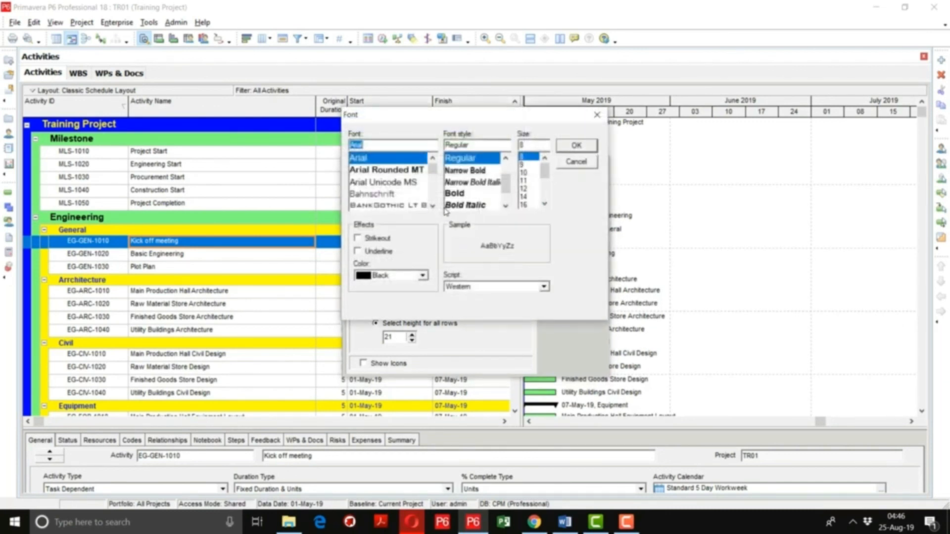
{"action": "type", "text": "ca"}
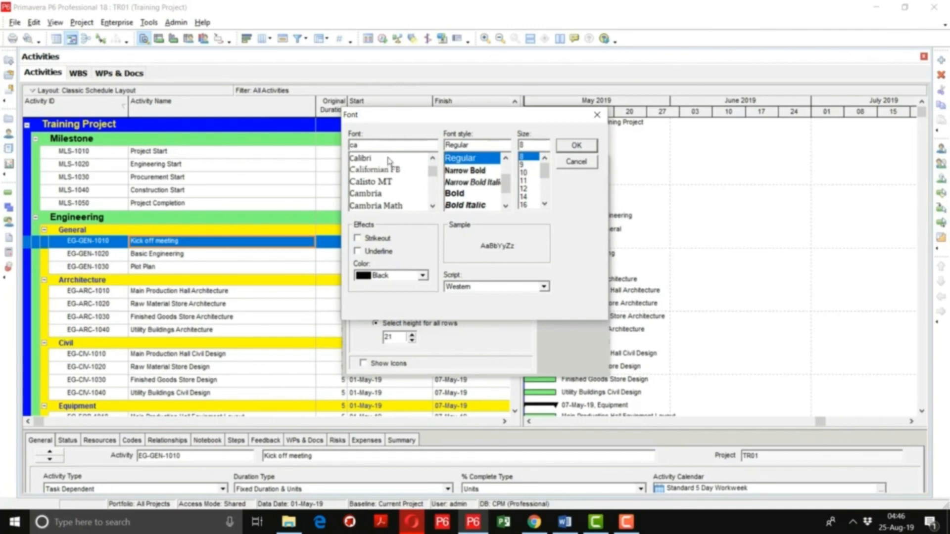
{"action": "left_click", "coordinate": [389, 159]}
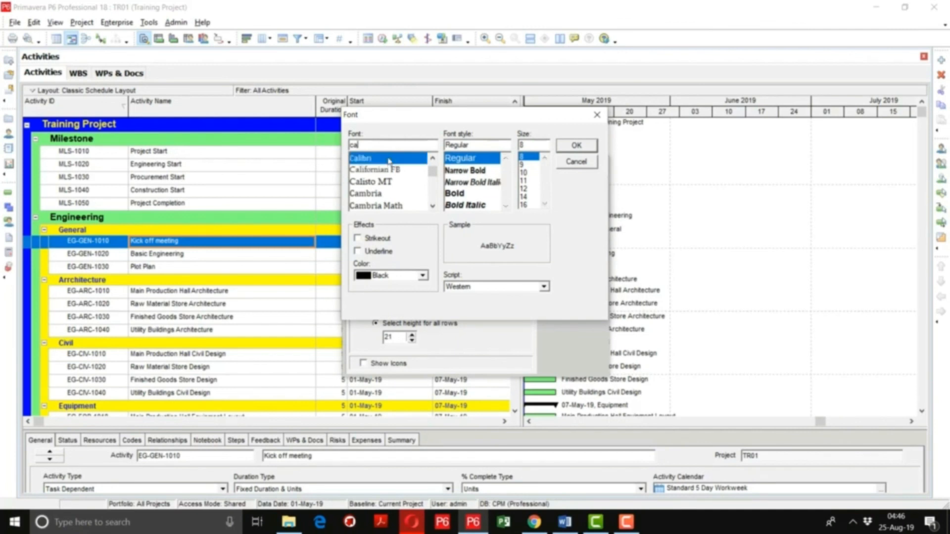
{"action": "left_click", "coordinate": [526, 165]}
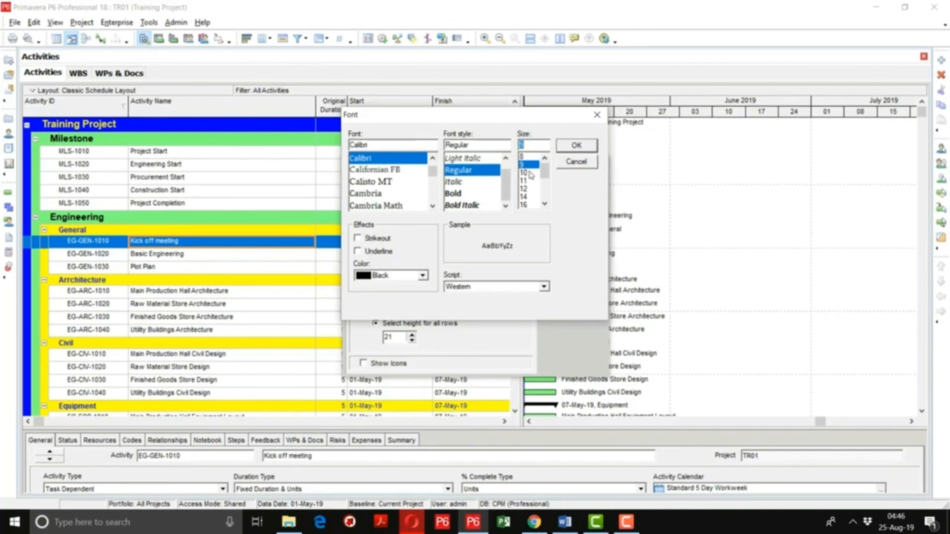
{"action": "left_click", "coordinate": [525, 173]}
{"action": "left_click", "coordinate": [576, 145]}
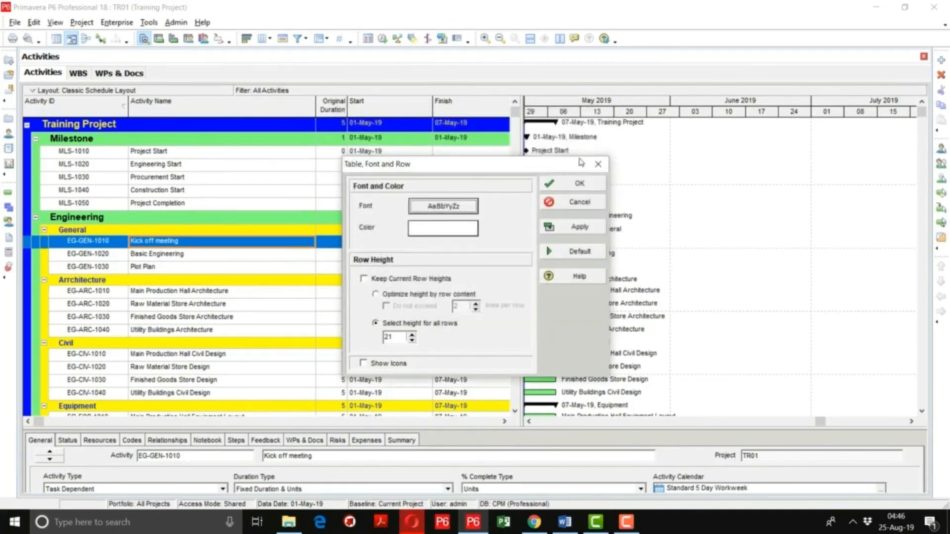
{"action": "left_click", "coordinate": [570, 228]}
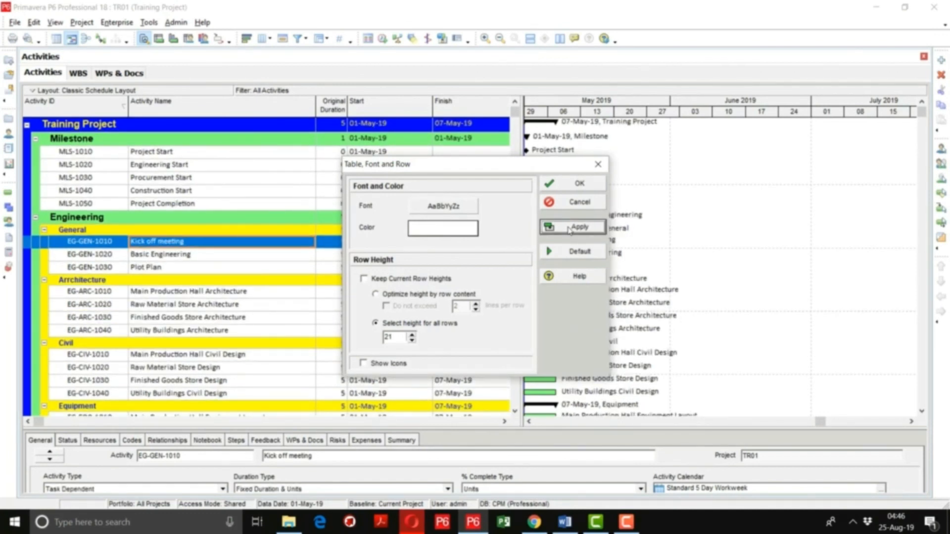
{"action": "left_click", "coordinate": [576, 184]}
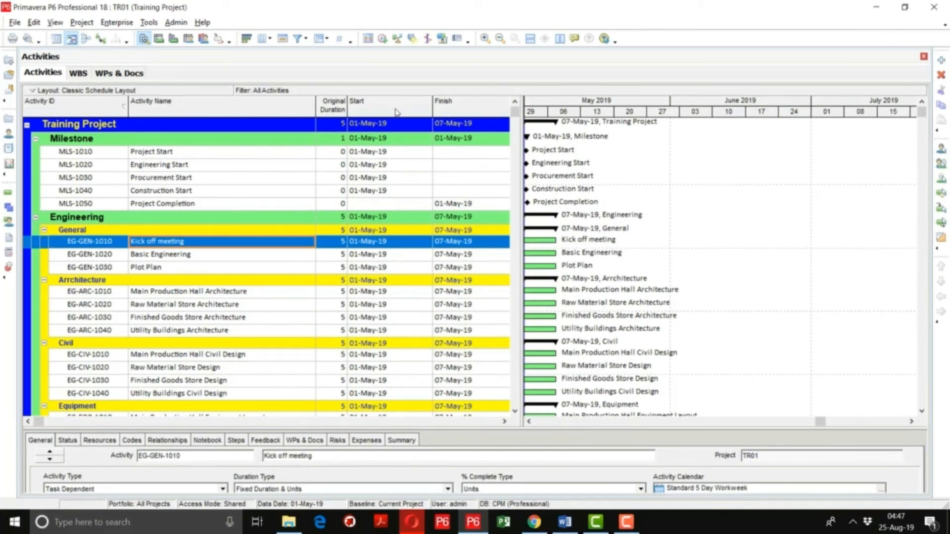
Step: Set the alignment of the activity table's Original Duration column to Center
{"action": "right_click", "coordinate": [365, 118]}
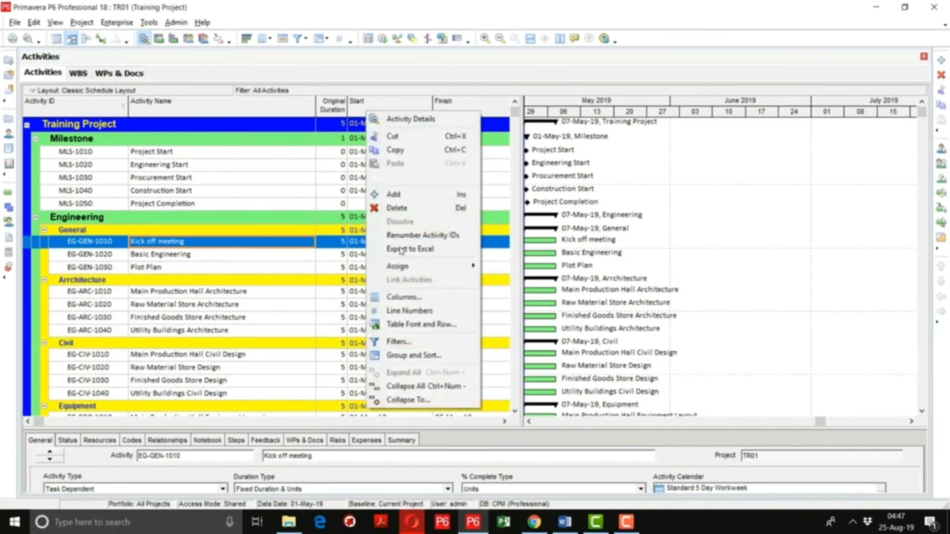
{"action": "left_click", "coordinate": [402, 297]}
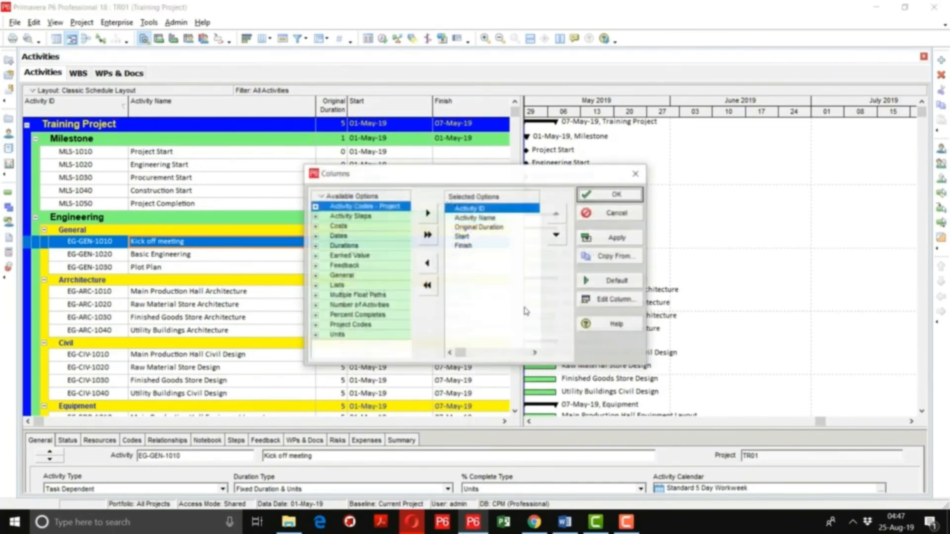
{"action": "left_click", "coordinate": [473, 228]}
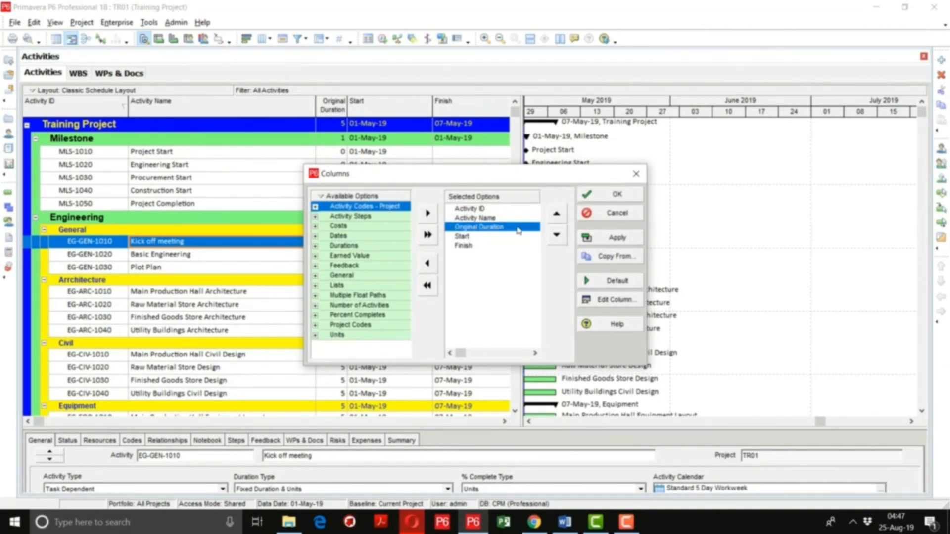
{"action": "left_click", "coordinate": [600, 299]}
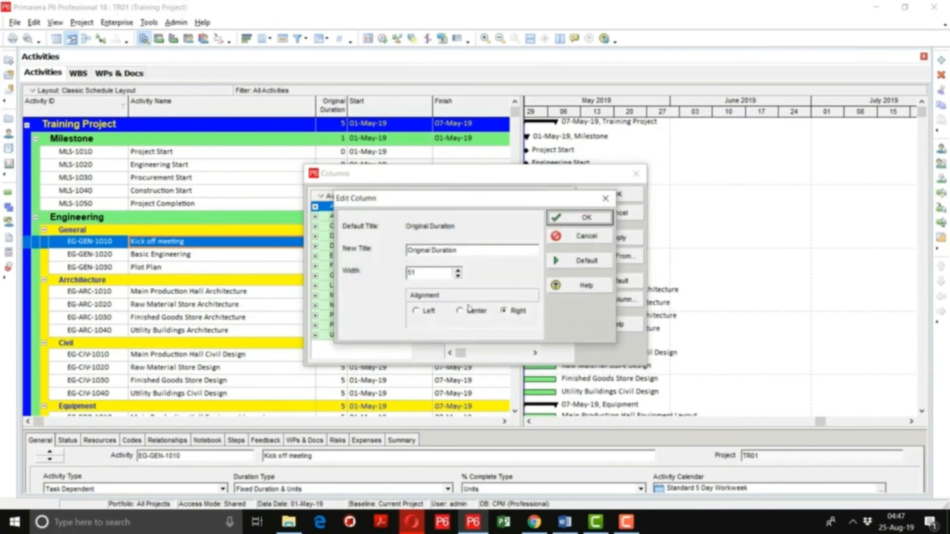
{"action": "left_click", "coordinate": [471, 311]}
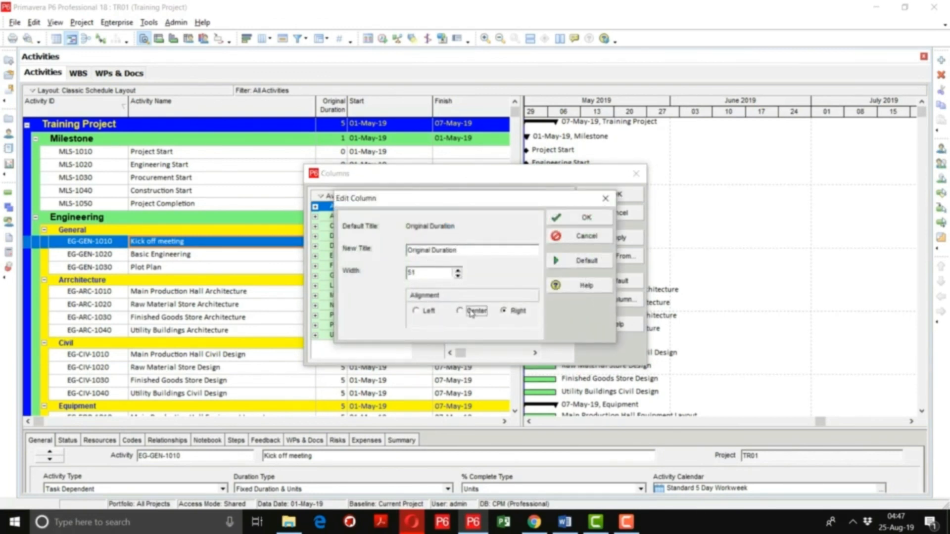
{"action": "left_click", "coordinate": [580, 219]}
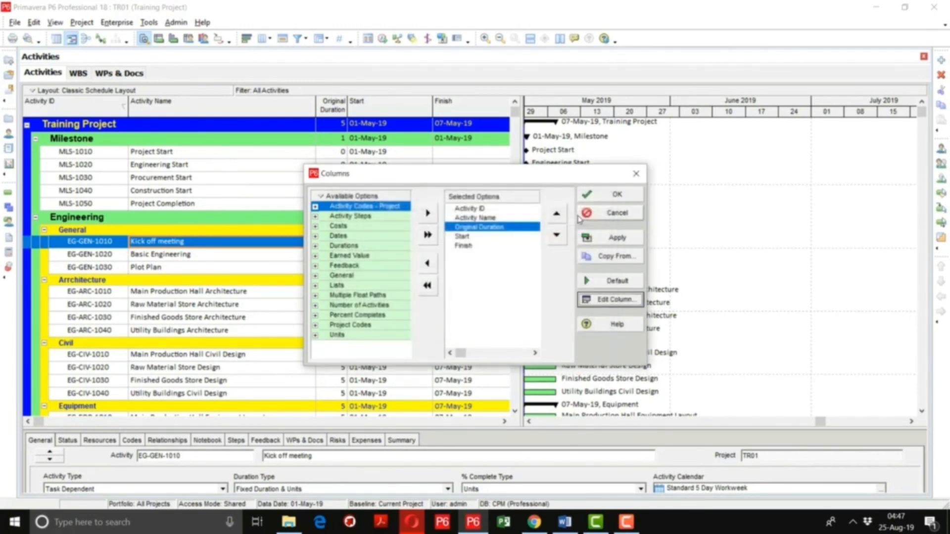
Step: Set the alignment of the Start column to Center
{"action": "left_click", "coordinate": [467, 237]}
{"action": "left_click", "coordinate": [612, 299]}
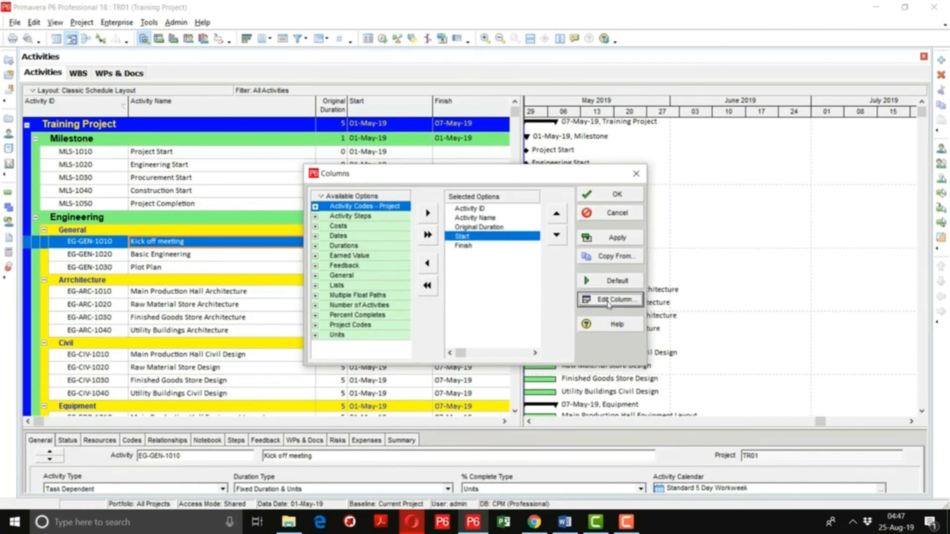
{"action": "left_click", "coordinate": [472, 311]}
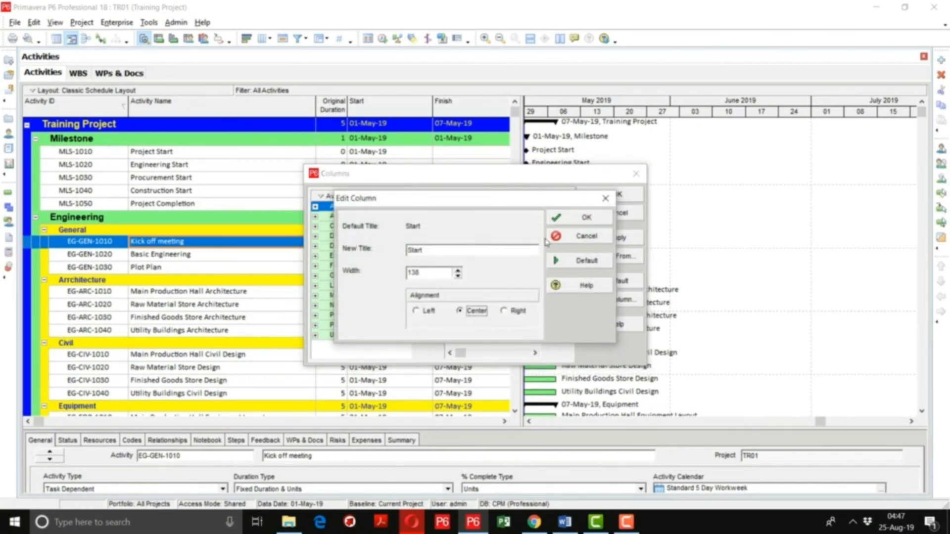
{"action": "left_click", "coordinate": [577, 217]}
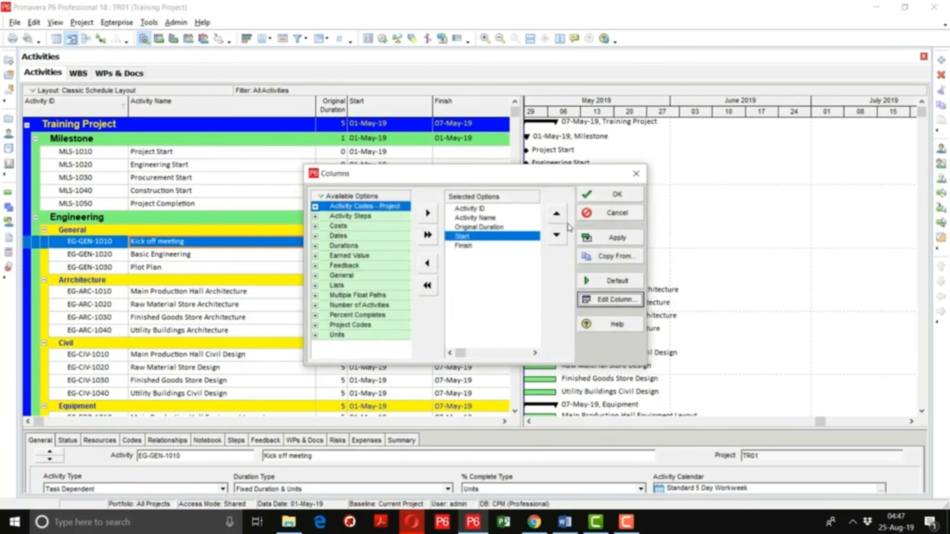
Step: Set the alignment of the Finish column to Center and apply the column changes to the activity table
{"action": "left_click", "coordinate": [465, 246]}
{"action": "left_click", "coordinate": [612, 299]}
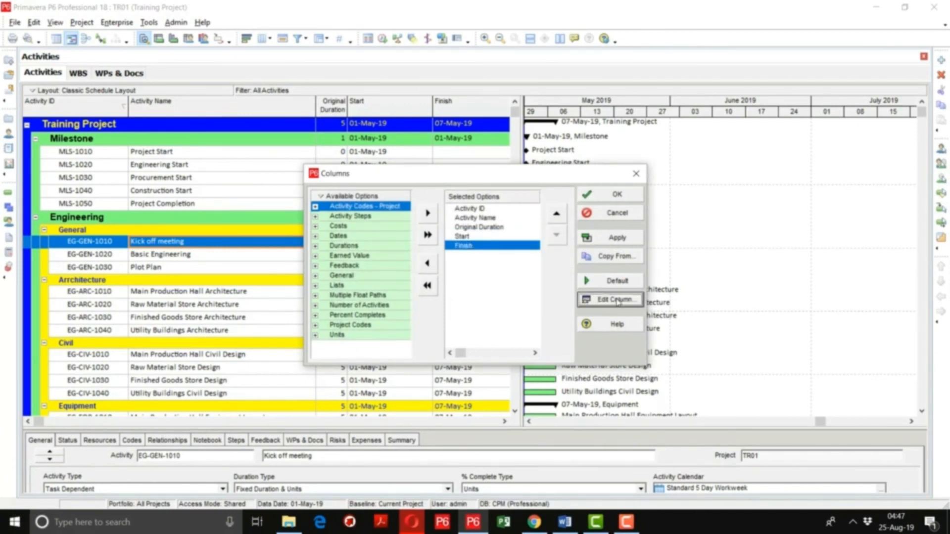
{"action": "left_click", "coordinate": [482, 312]}
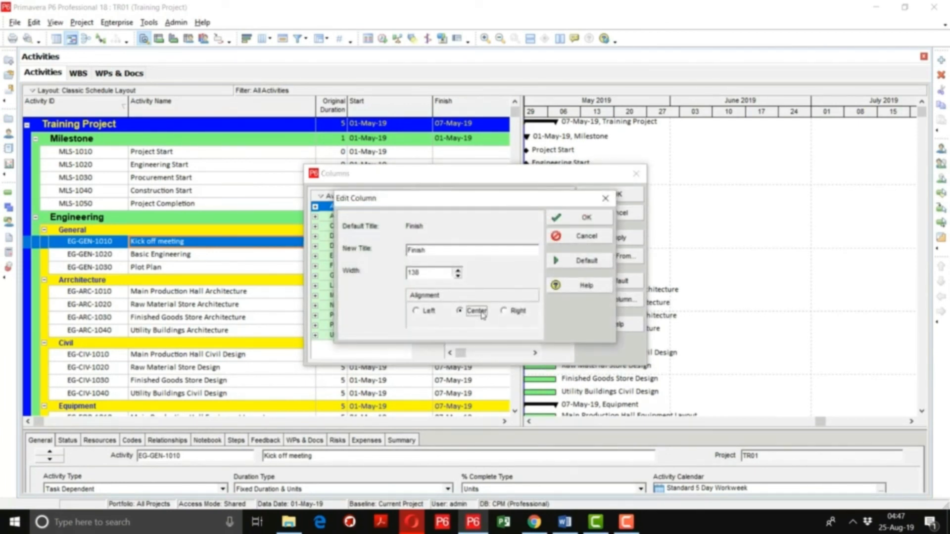
{"action": "left_click", "coordinate": [577, 221]}
{"action": "left_click", "coordinate": [618, 238]}
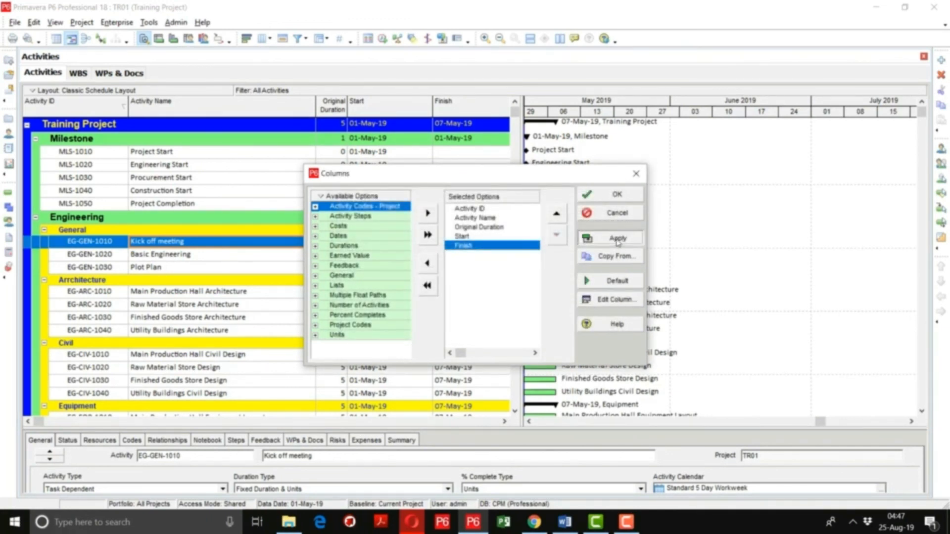
{"action": "left_click", "coordinate": [618, 194]}
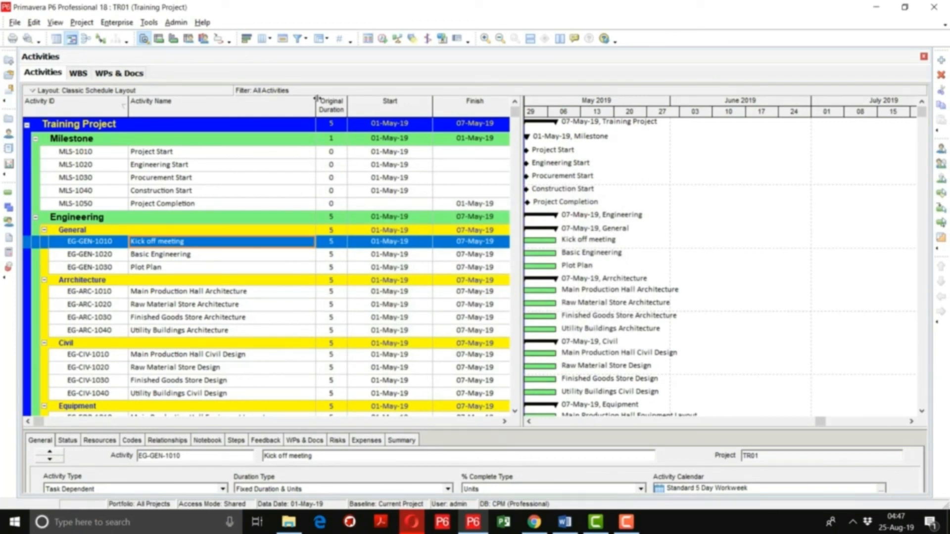
Step: Narrow the Activity Name column so it ends just beyond the longest visible activity names
{"action": "left_click_drag", "start_coordinate": [316, 106], "coordinate": [281, 108]}
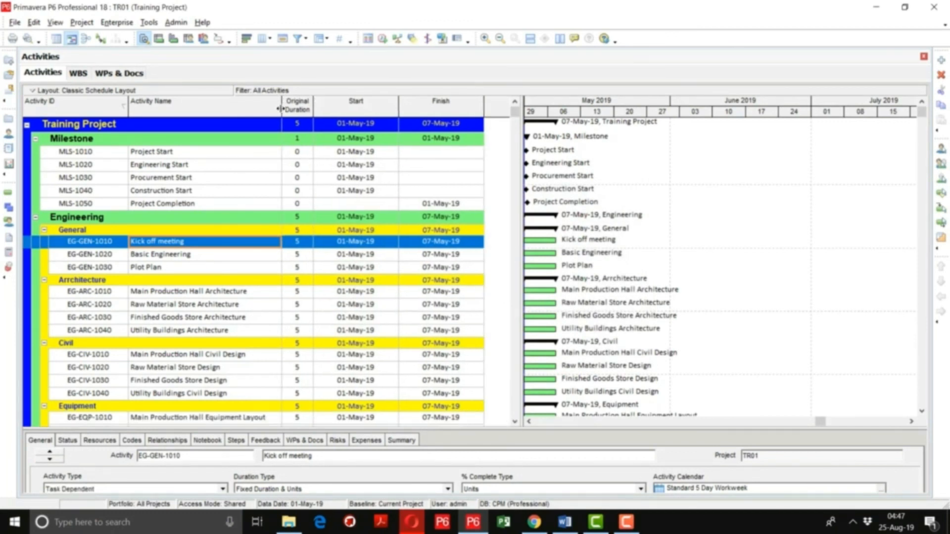